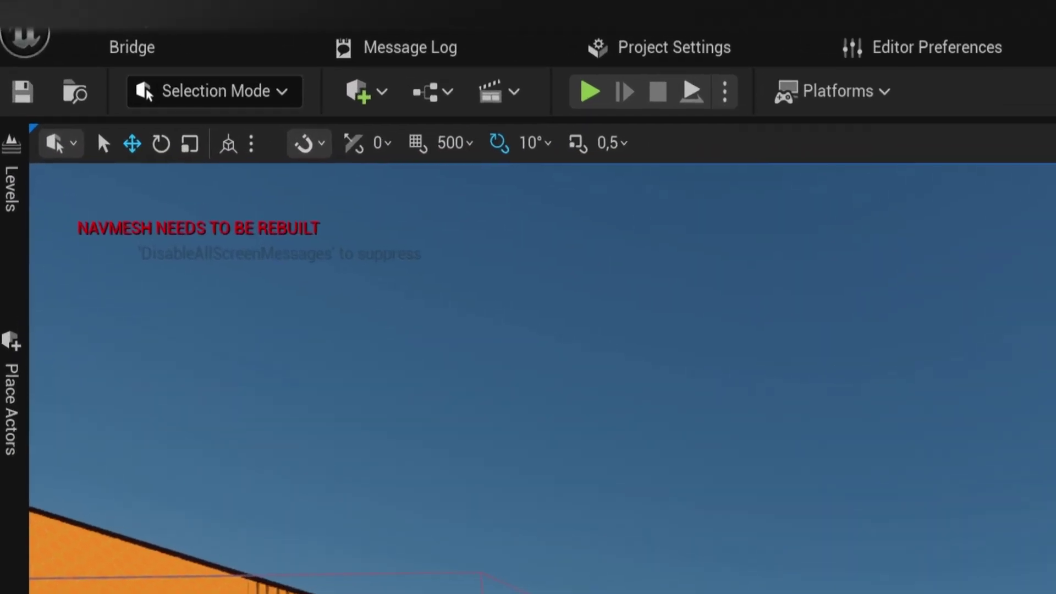
Check the installed plugins, then open an Actor Palette with AnimationLevel as its level
click(128, 10)
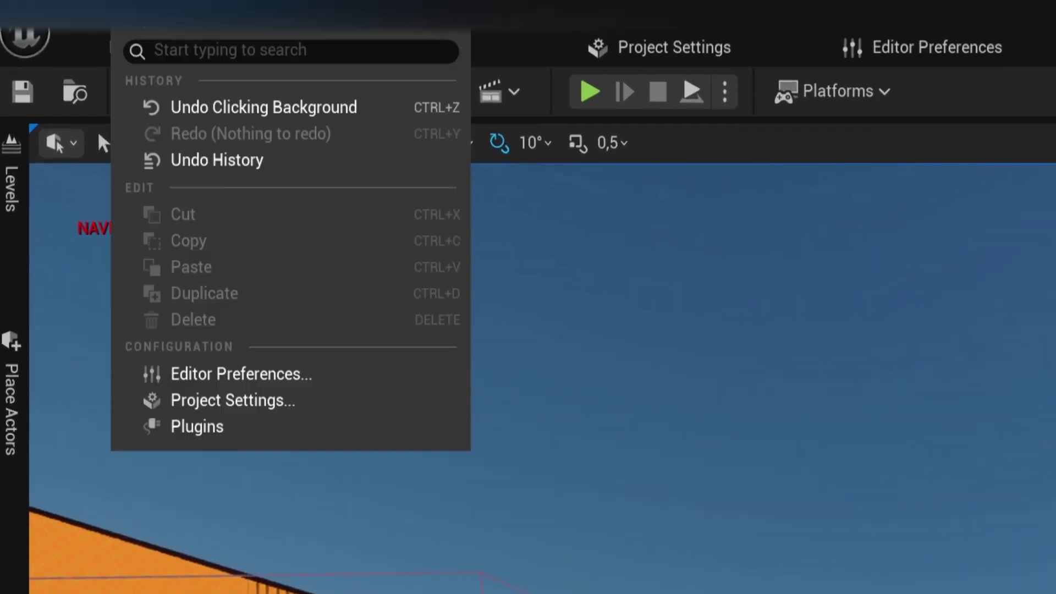
click(306, 428)
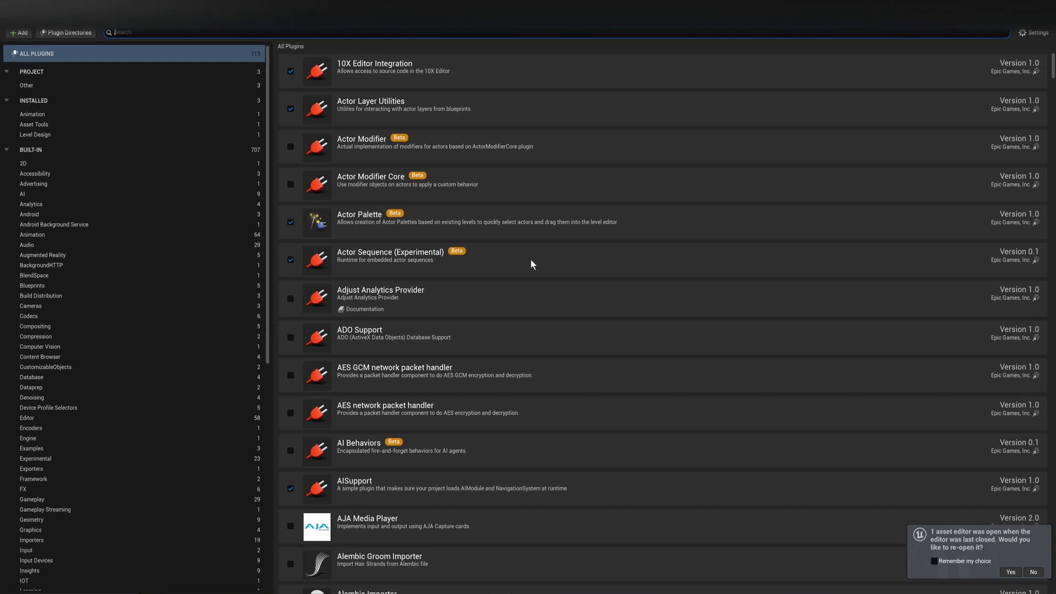
scroll(526, 273, down, 3)
scroll(520, 282, down, 1)
scroll(488, 295, down, 1)
scroll(485, 299, down, 1)
scroll(487, 302, down, 1)
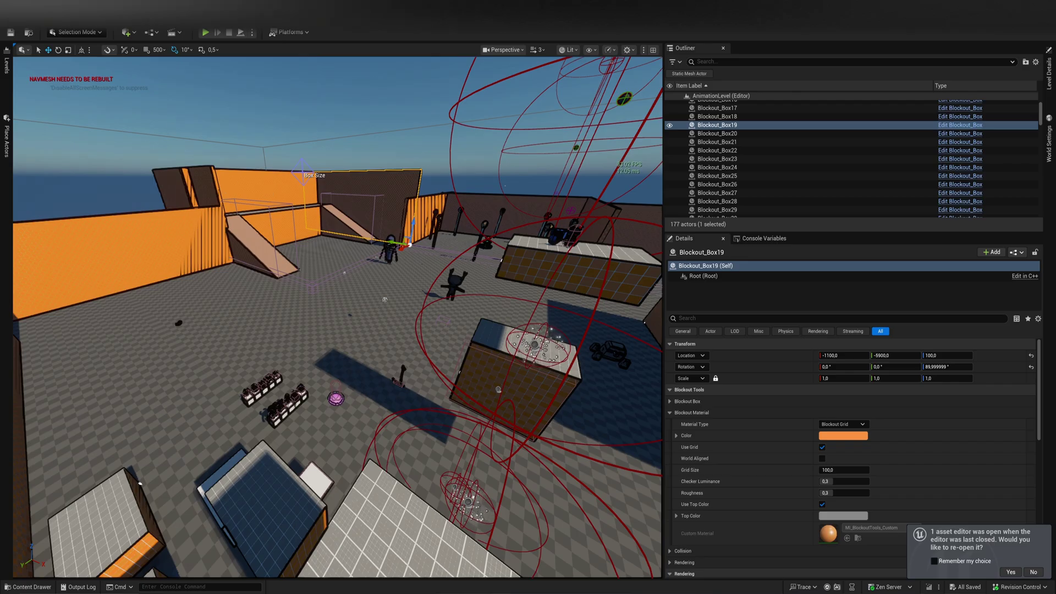
click(210, 19)
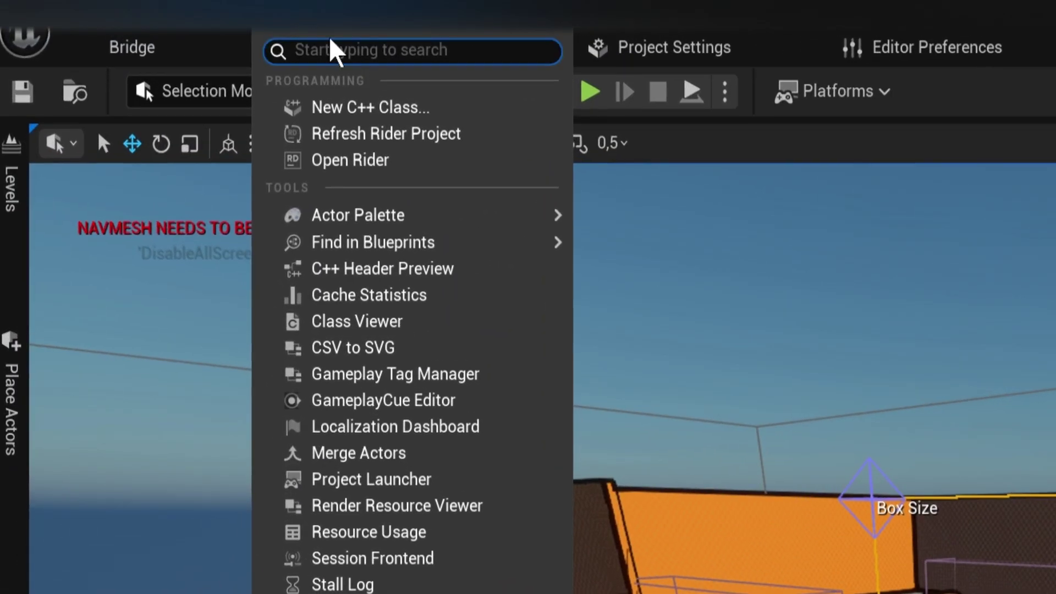
text(actor)
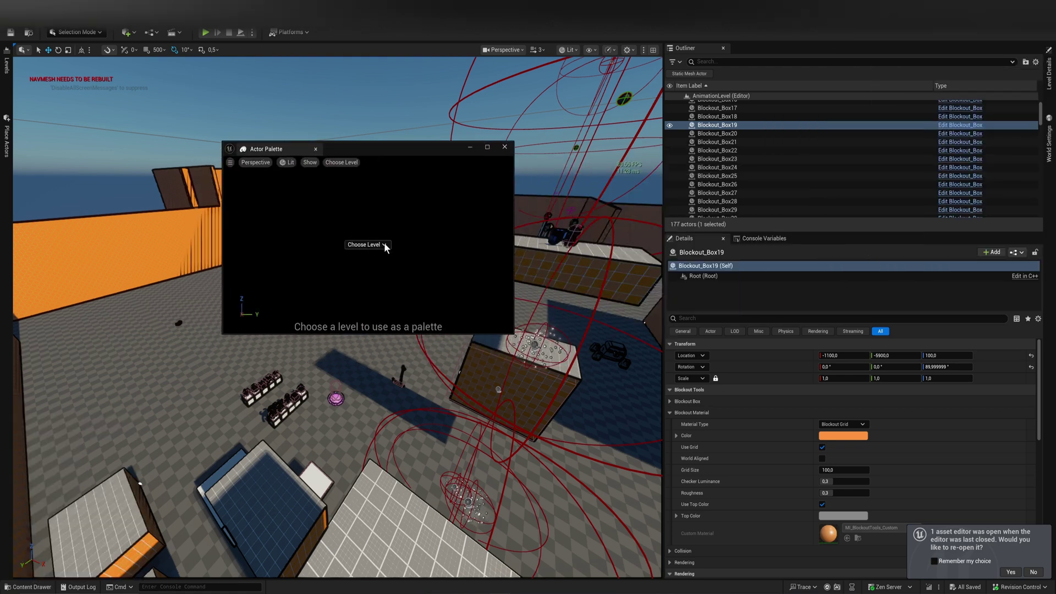
click(383, 243)
mouse_move(374, 277)
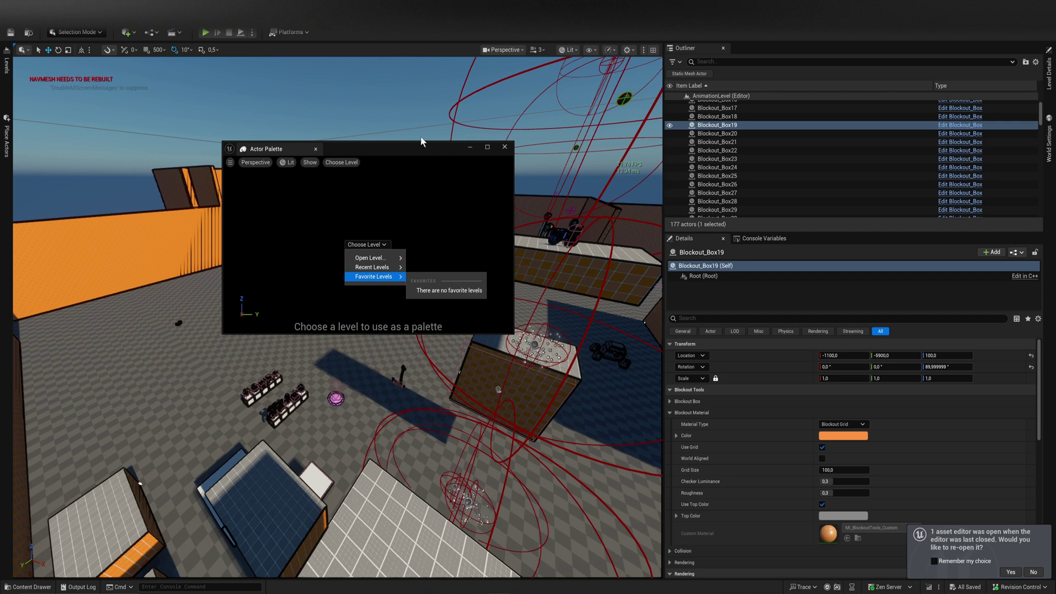
click(371, 147)
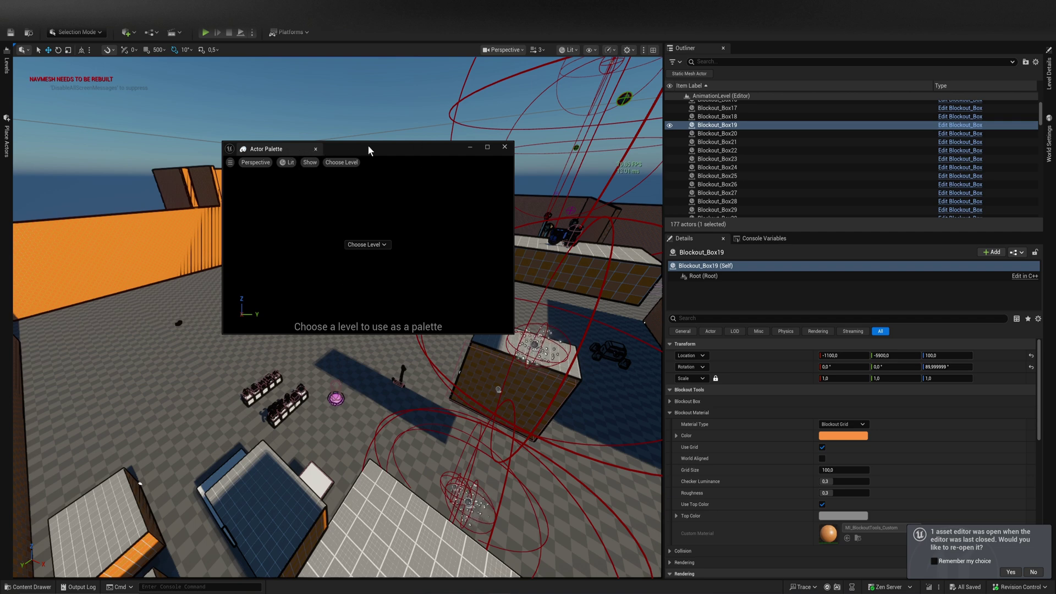
mouse_move(372, 148)
mouse_down()
mouse_move(639, 165)
mouse_move(477, 150)
mouse_up()
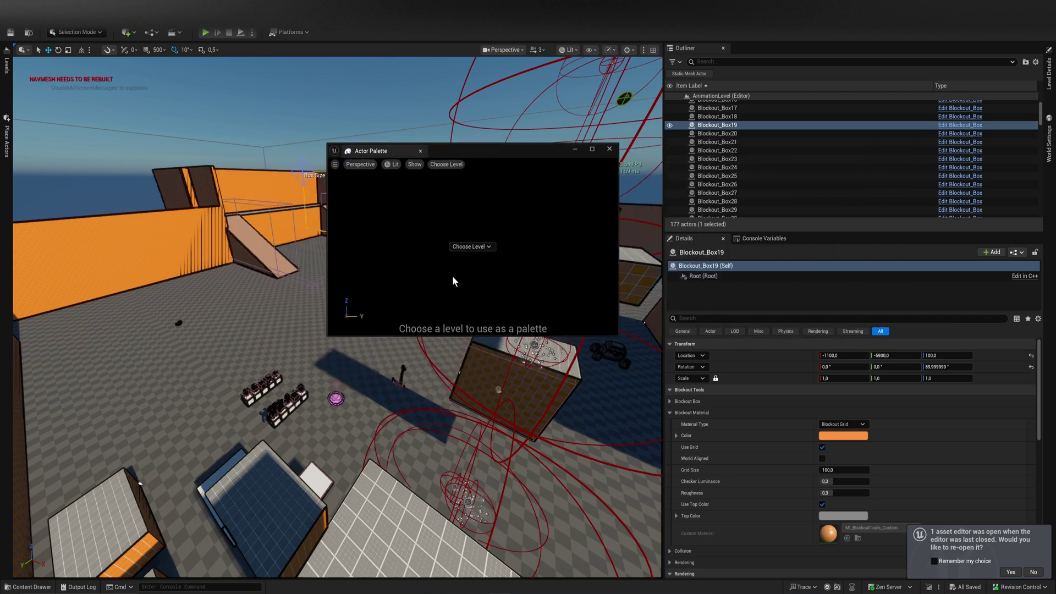
mouse_move(476, 261)
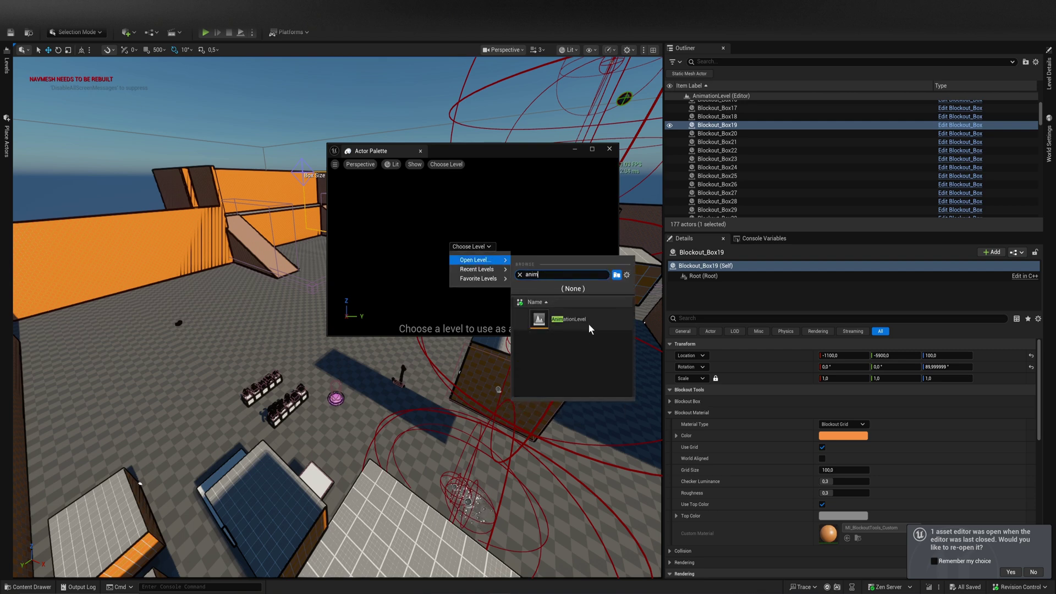
click(570, 319)
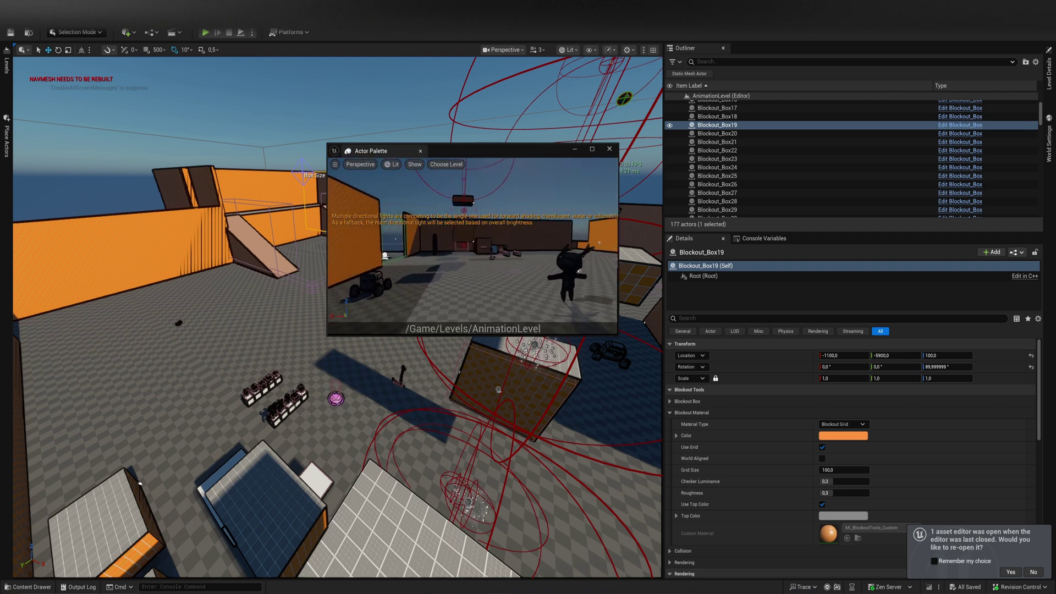
click(520, 256)
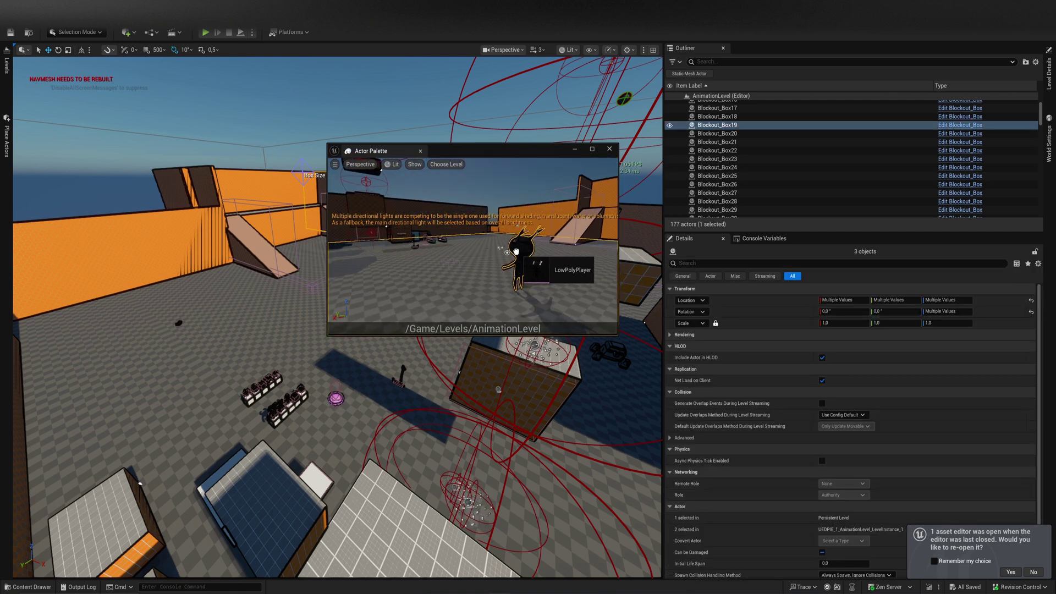
click(222, 357)
key(f)
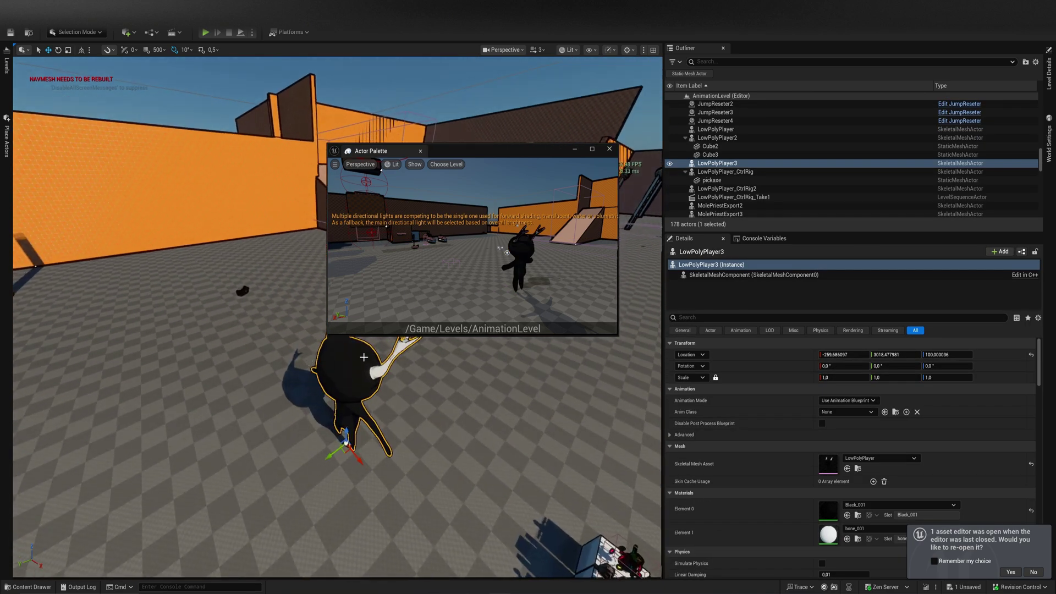
key(Delete)
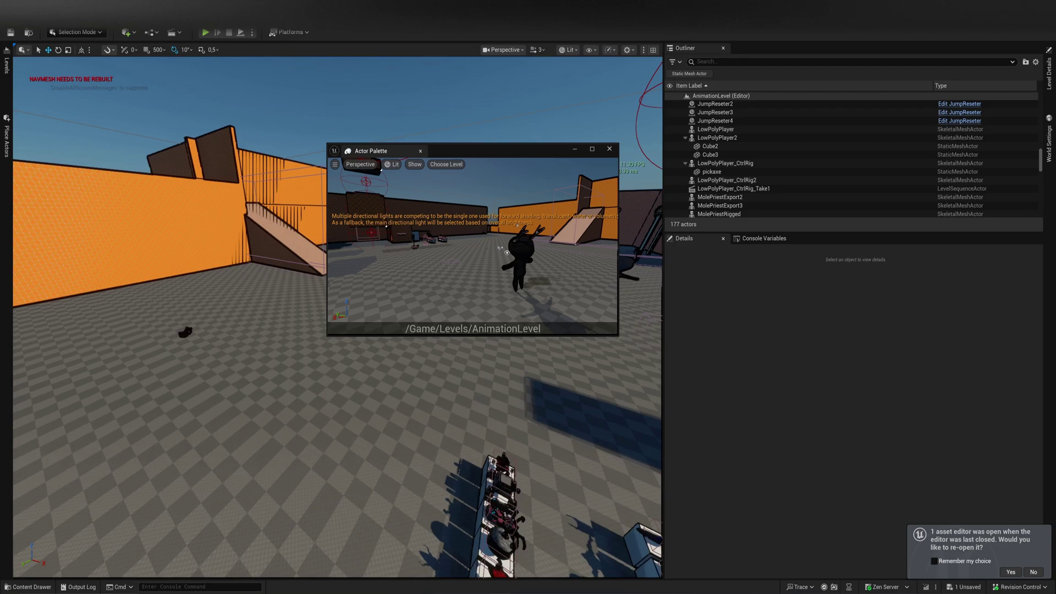
Place reaperBasicRigged against the purple dungeon wall and dismiss the level checkout warning
right_drag(437, 425, 597, 392)
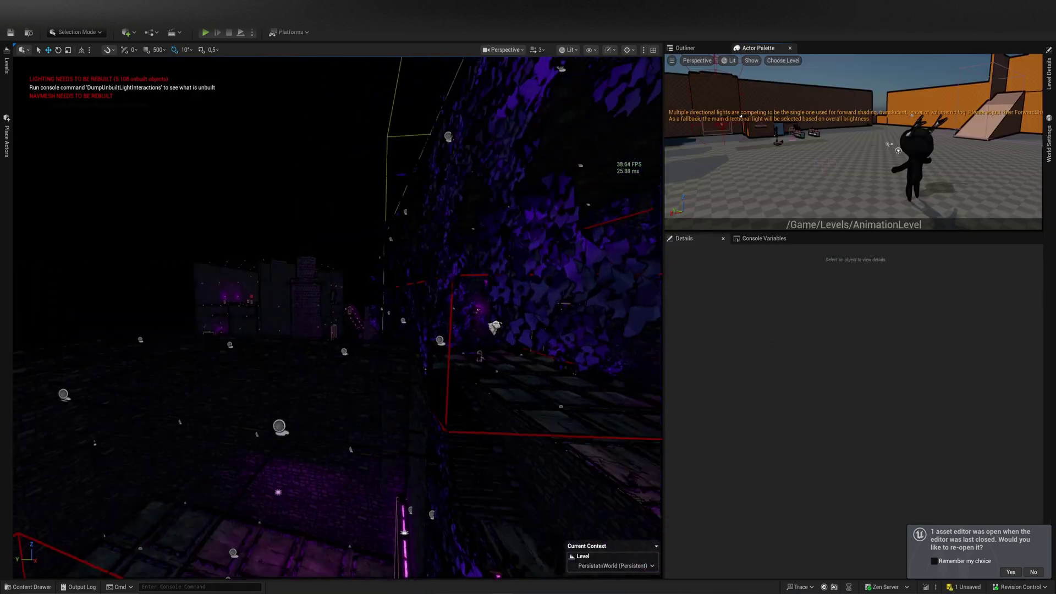
mouse_move(330, 314)
right_down()
mouse_move(817, 213)
mouse_move(883, 151)
right_up()
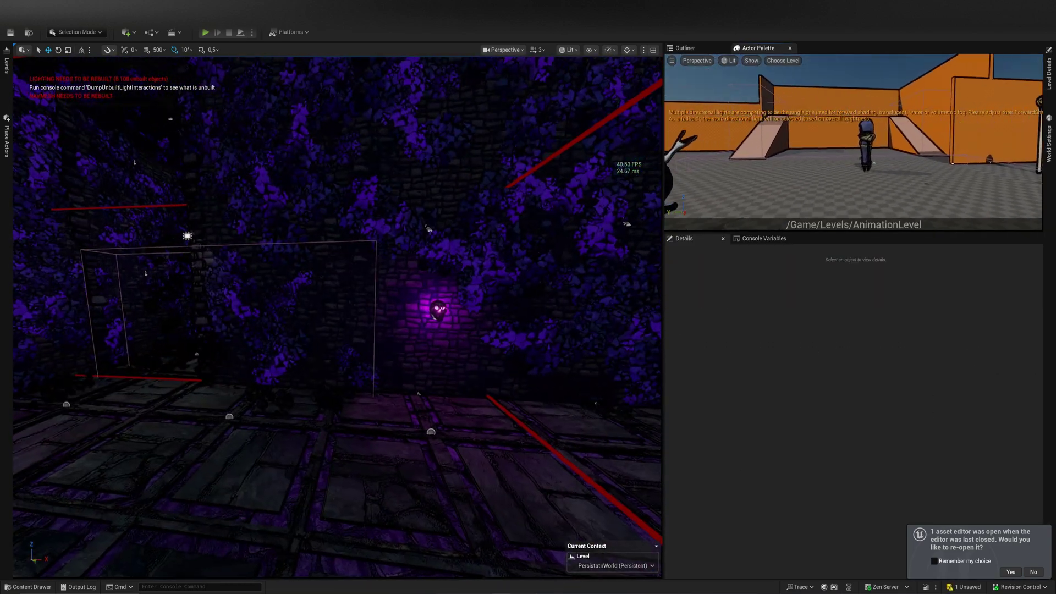
drag(883, 151, 327, 339)
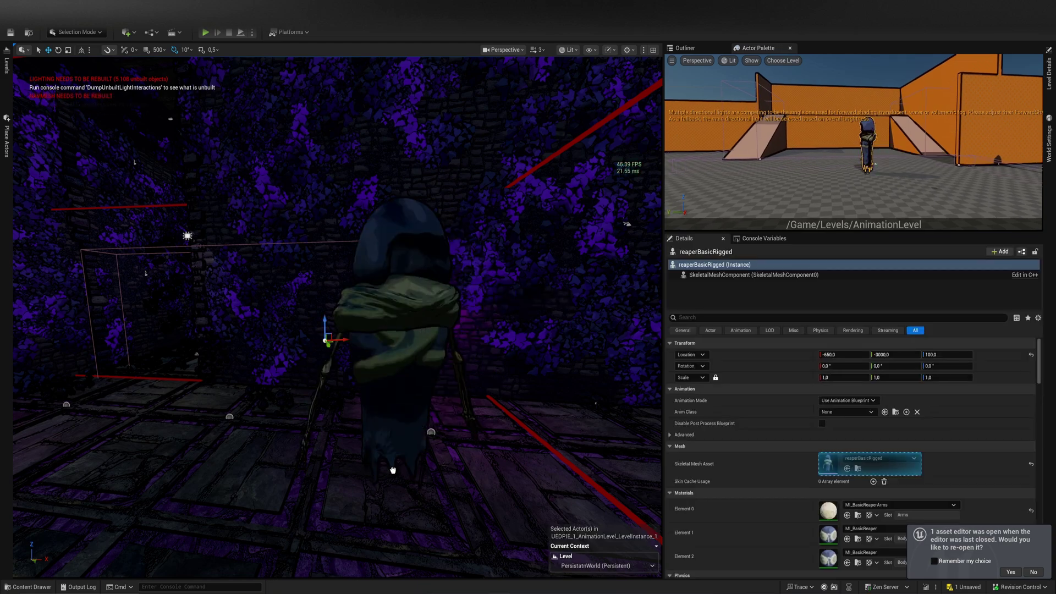
click(592, 317)
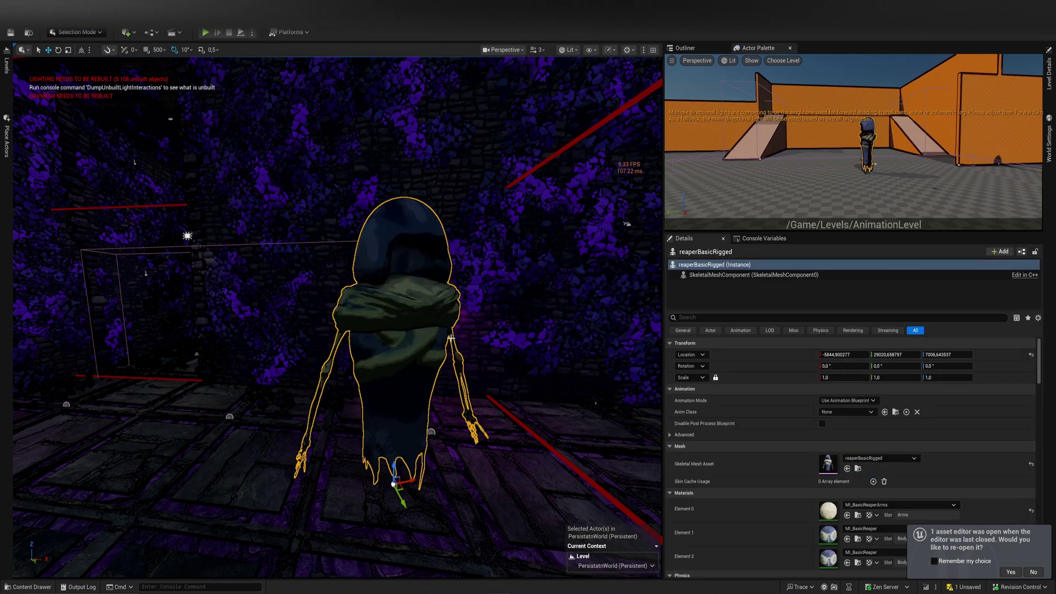
right_drag(594, 323, 534, 387)
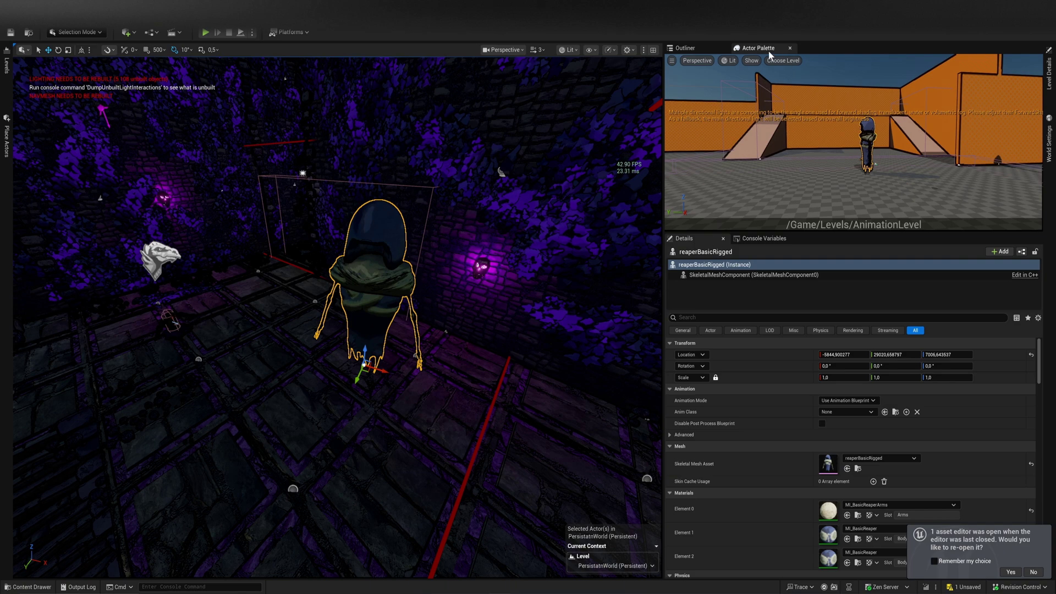
click(72, 13)
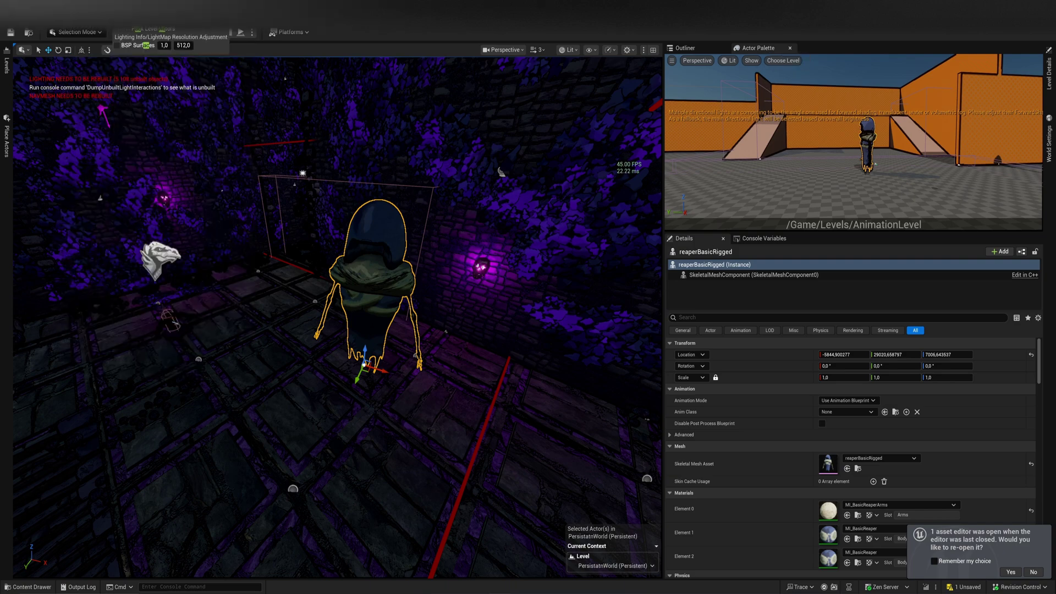
click(104, 11)
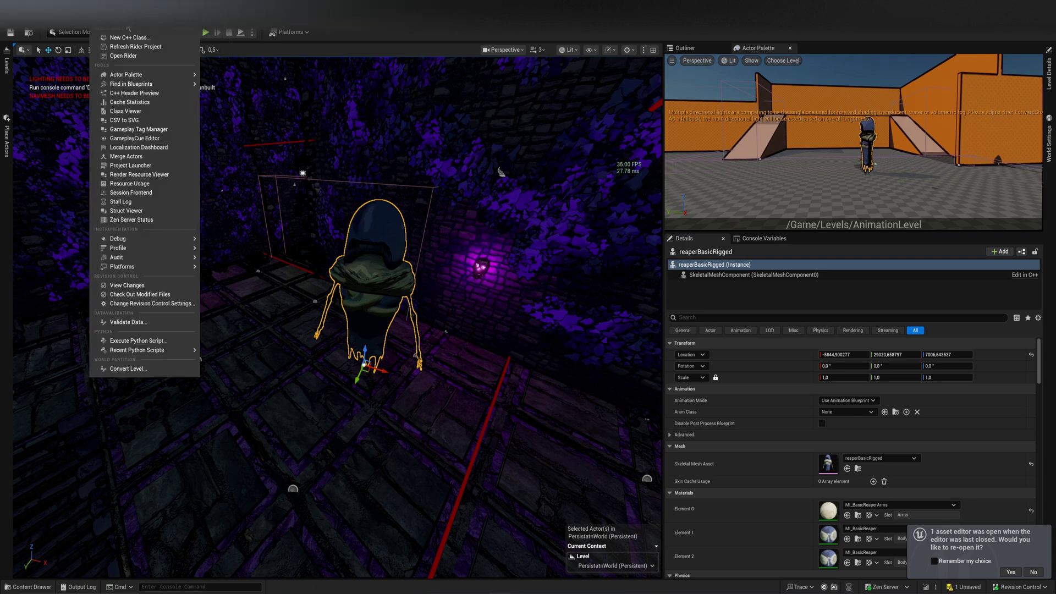
text(actor)
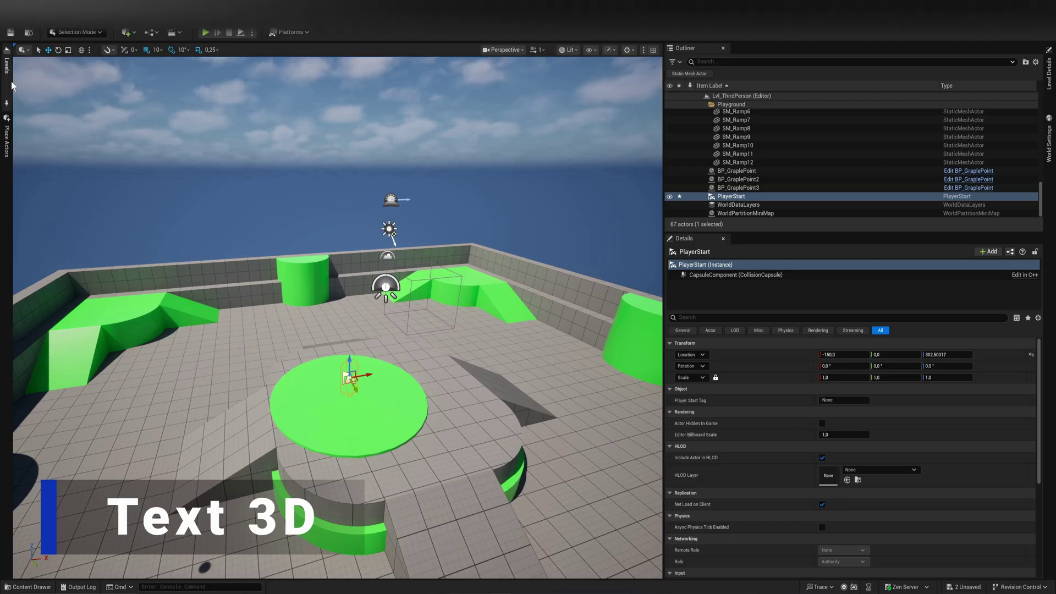
Drag a 3D Text actor from Place Actors onto the playground floor
click(8, 140)
text(tex)
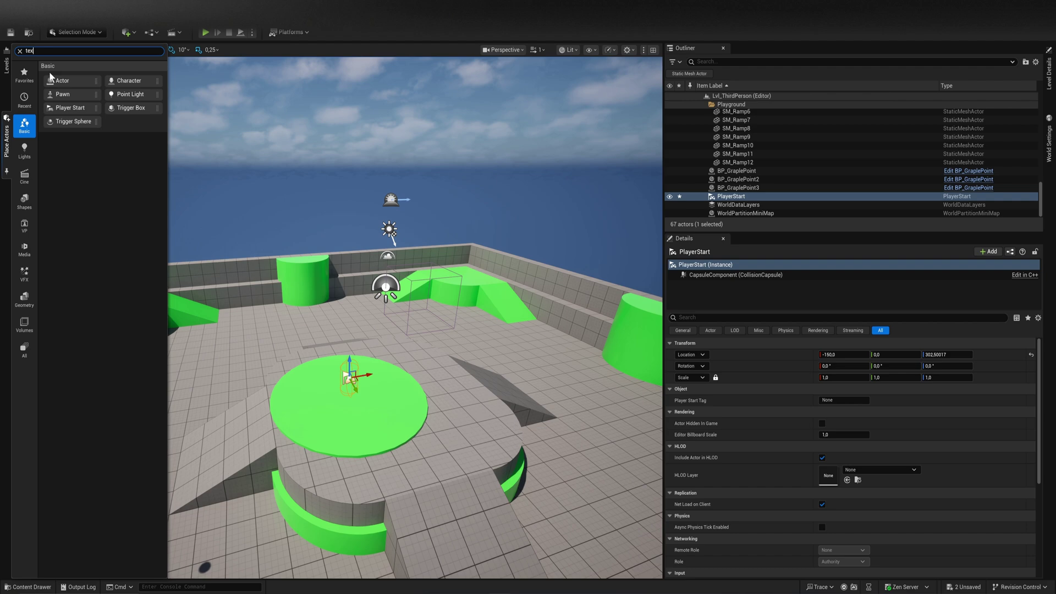
text(t)
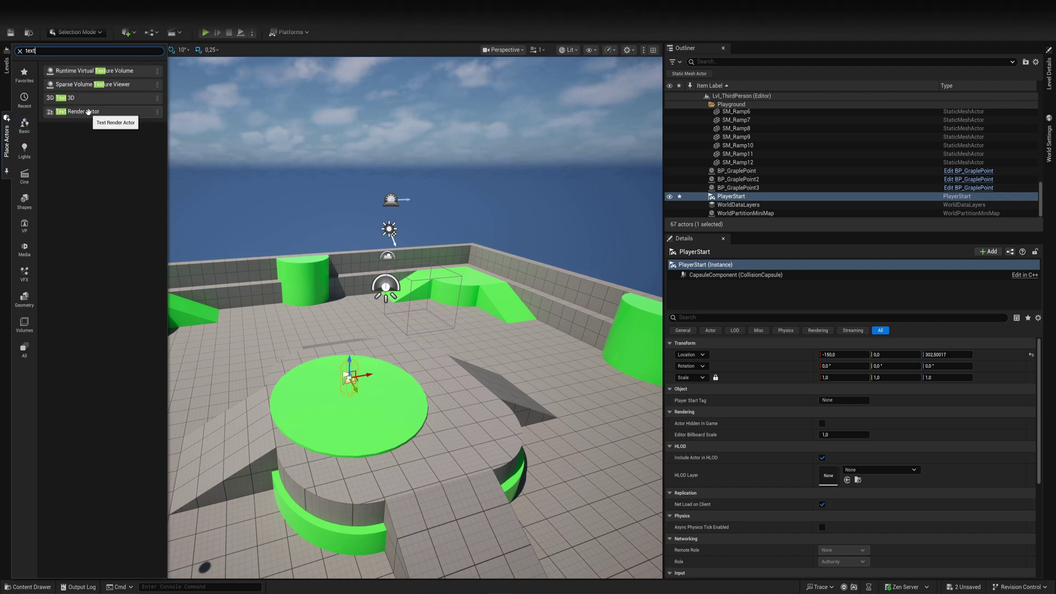
mouse_move(75, 99)
mouse_down()
mouse_move(454, 446)
mouse_move(459, 435)
mouse_up()
right_drag(460, 434, 446, 462)
Frame the Text 3D actor from the front and browse its Font choices
key(f)
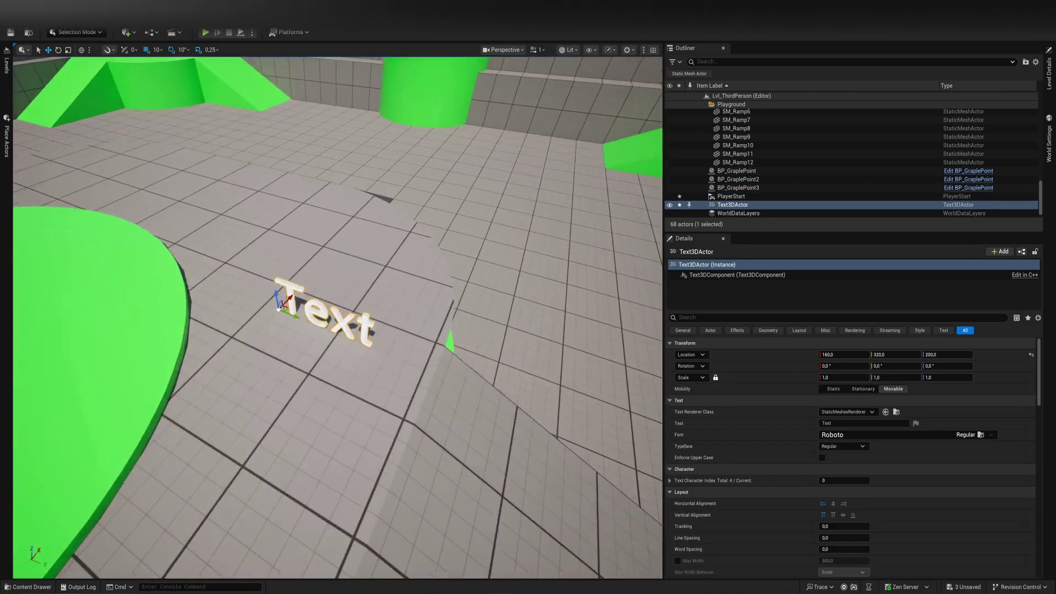
alt+drag(337, 317, 248, 318)
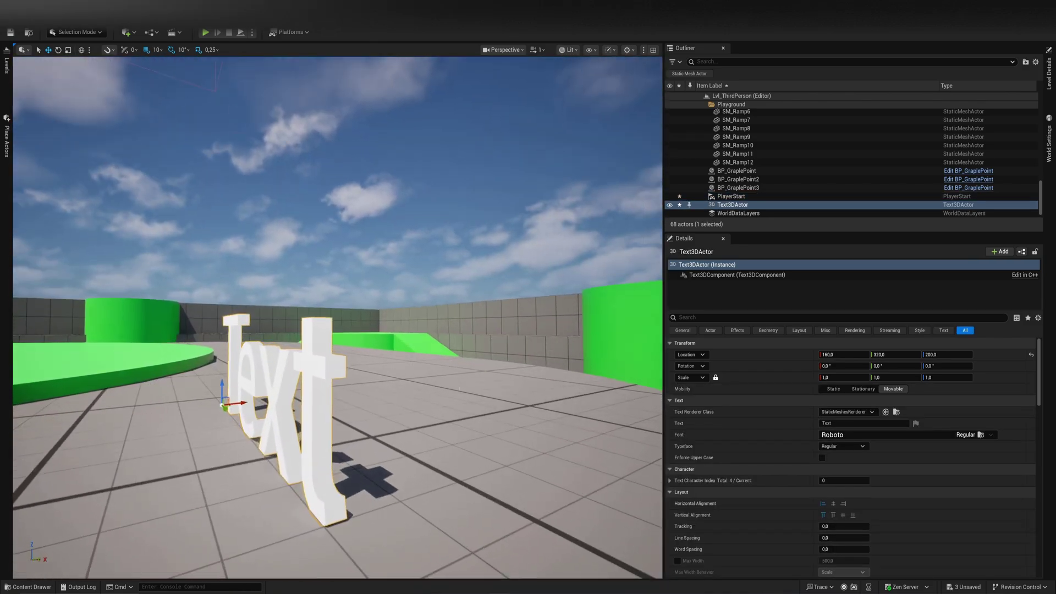
mouse_move(344, 476)
alt+mouse_down()
mouse_move(334, 476)
mouse_move(429, 449)
alt+mouse_up()
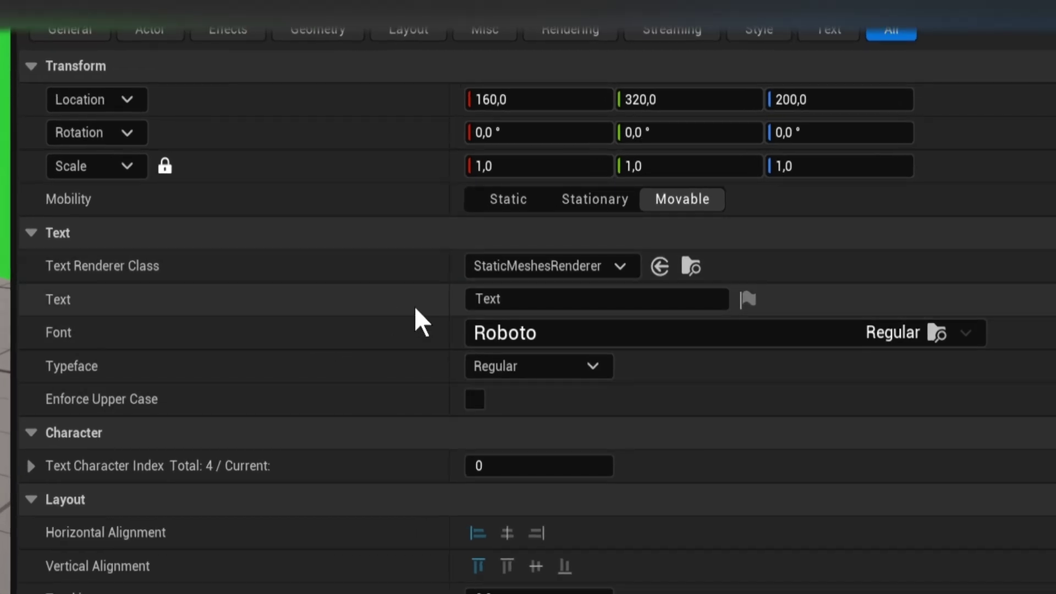
scroll(412, 314, down, 2)
click(608, 252)
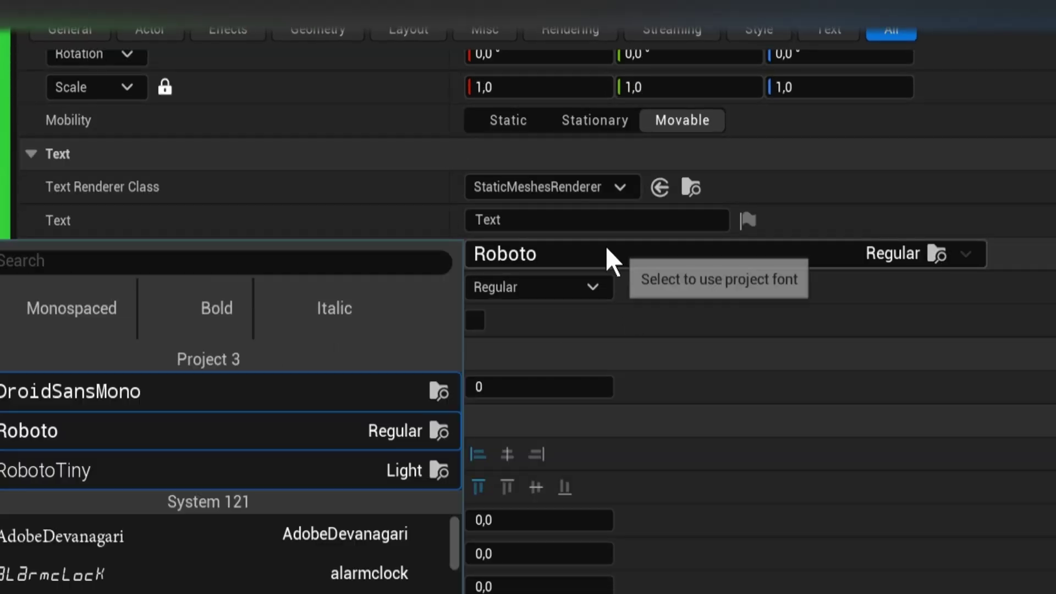
click(822, 277)
scroll(239, 252, down, 2)
scroll(239, 253, down, 5)
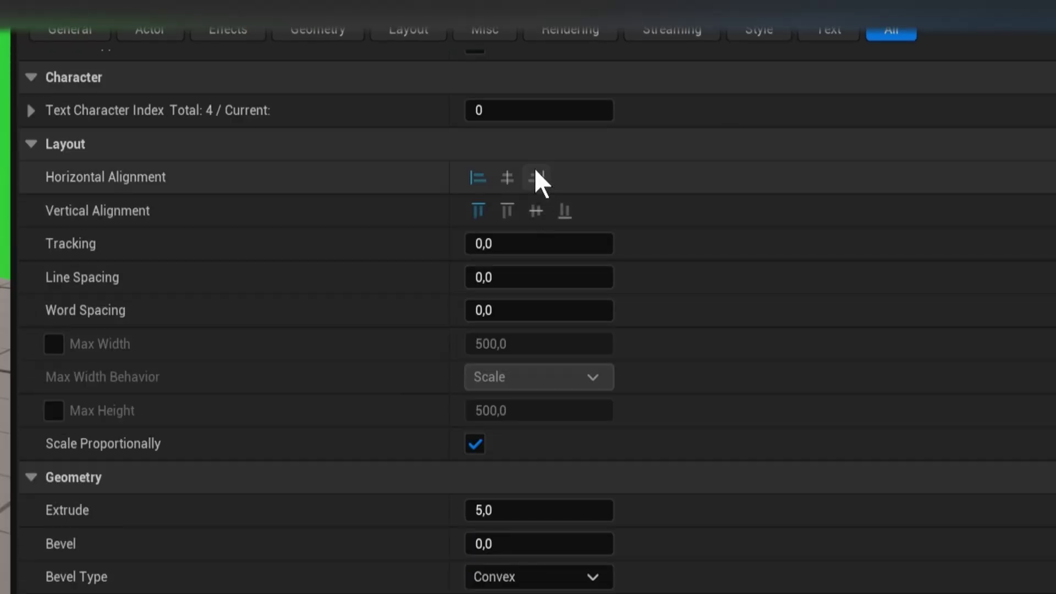
scroll(404, 278, down, 4)
scroll(380, 283, down, 3)
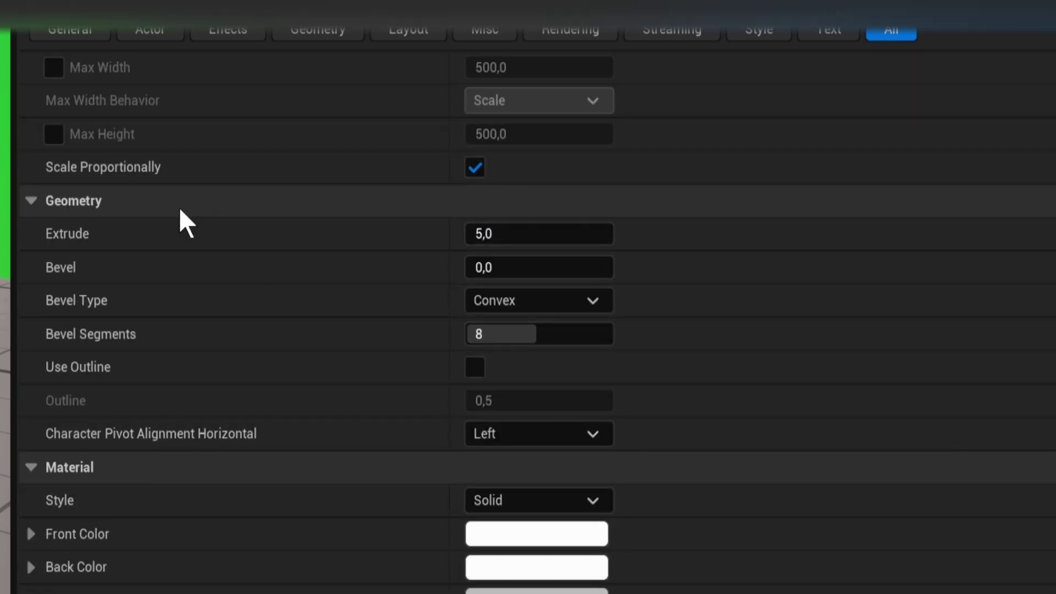
Set Extrude to about 16.9, Bevel to about 2.7, Bevel Type Two Steps, one segment
drag(560, 227, 569, 228)
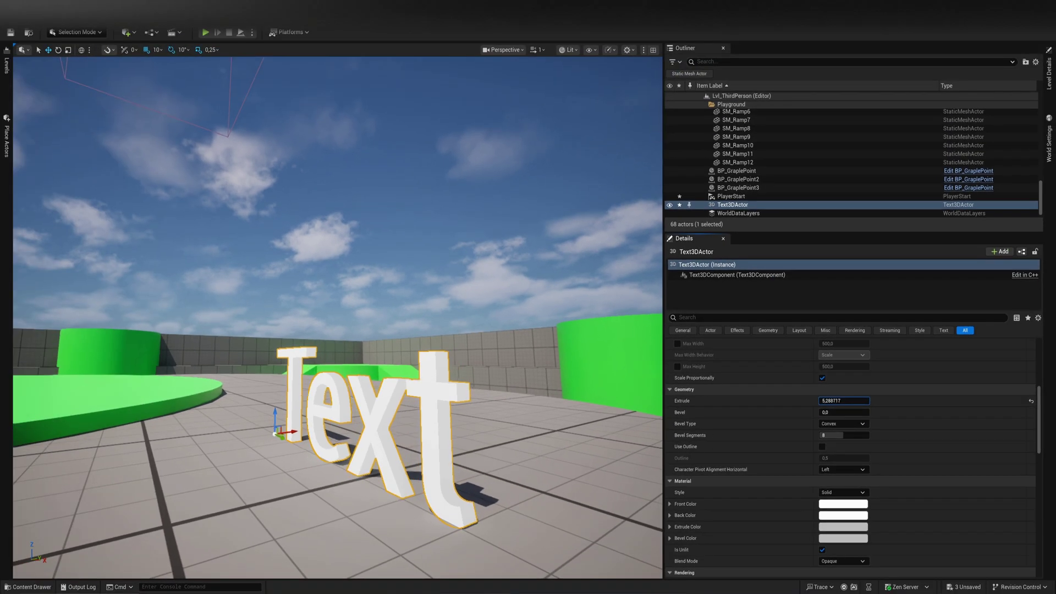
drag(843, 400, 835, 412)
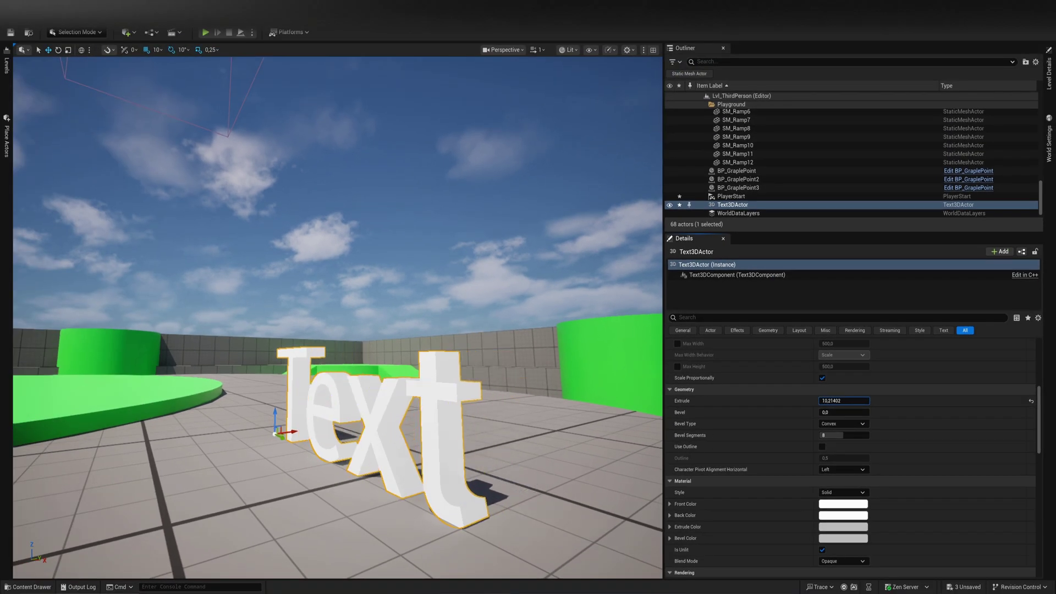
drag(834, 411, 851, 412)
click(843, 424)
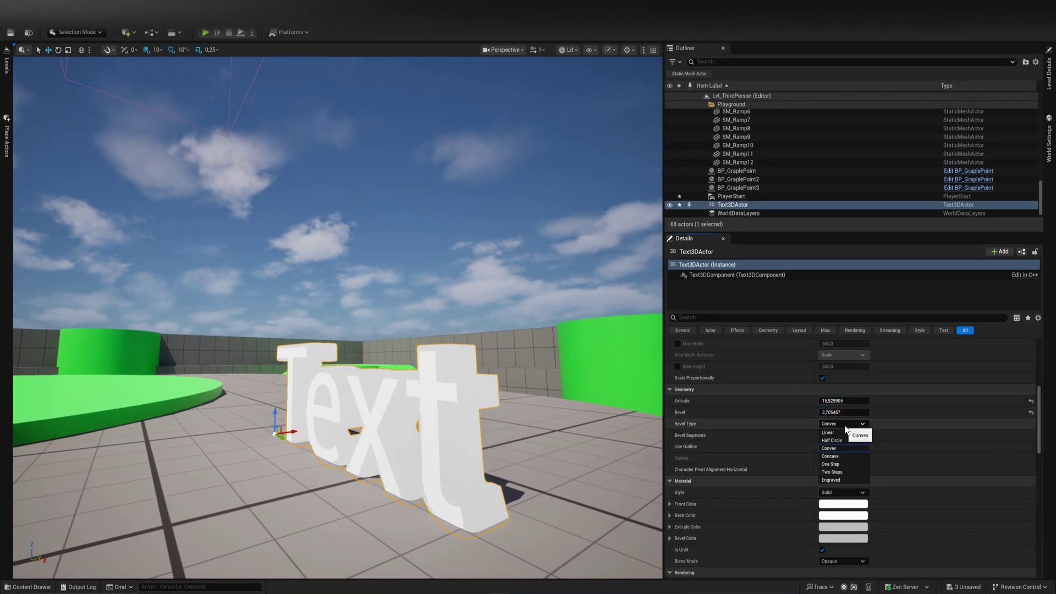
click(849, 472)
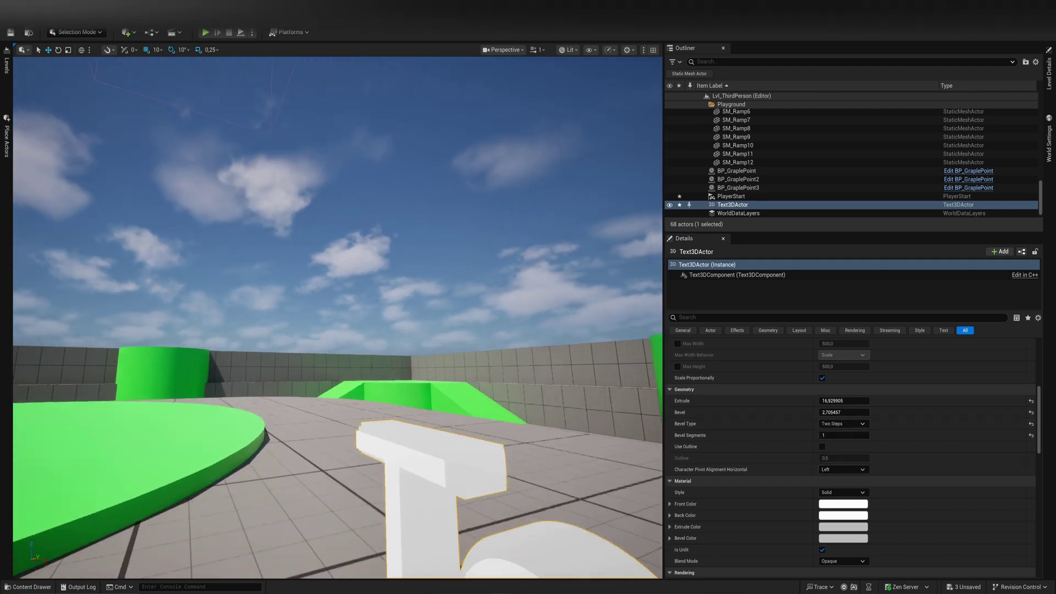
right_drag(310, 341, 311, 396)
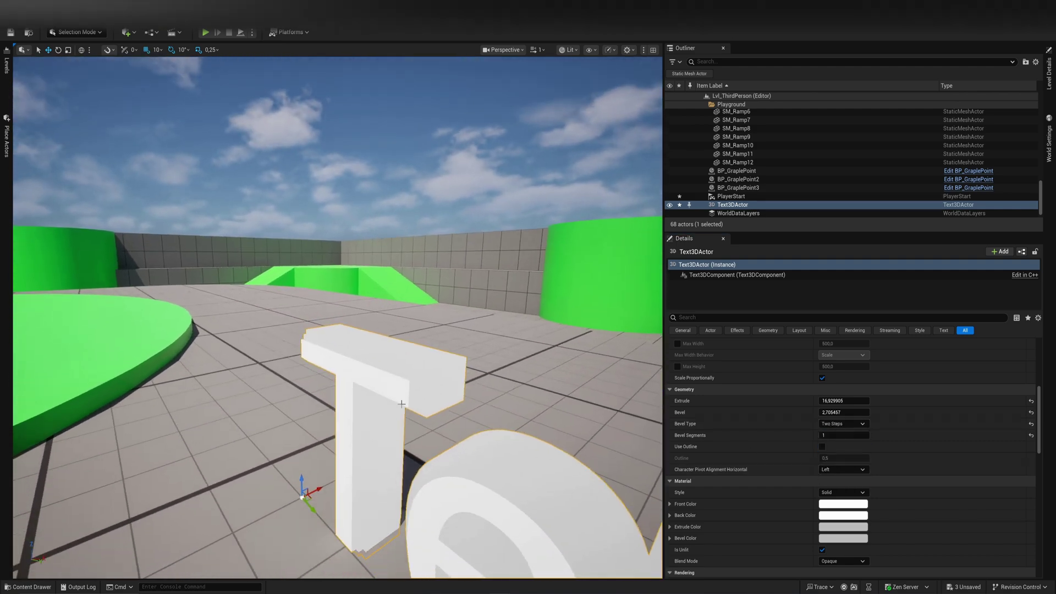
click(843, 435)
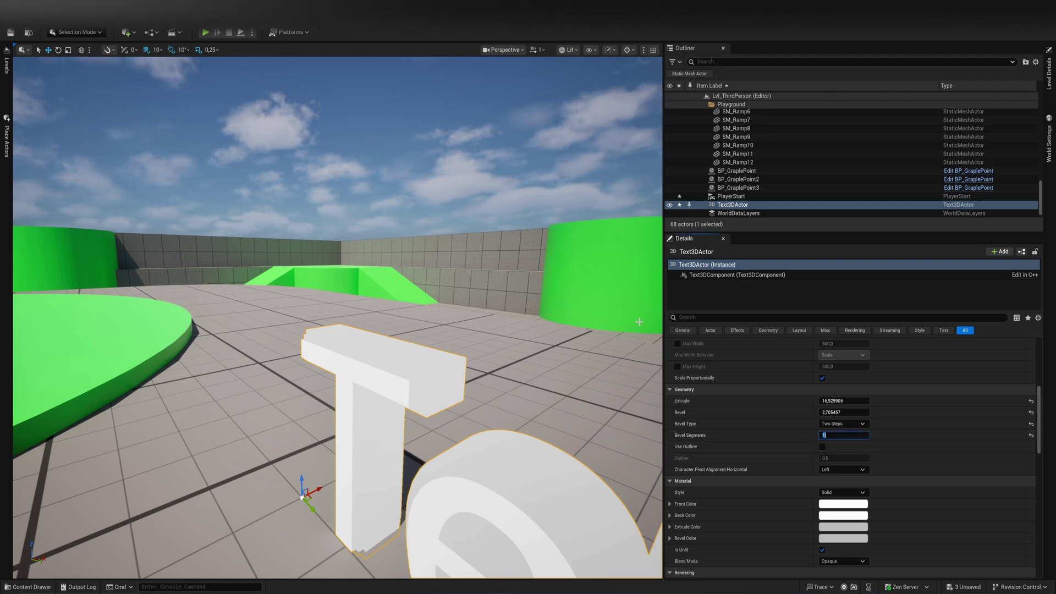
right_drag(422, 433, 409, 419)
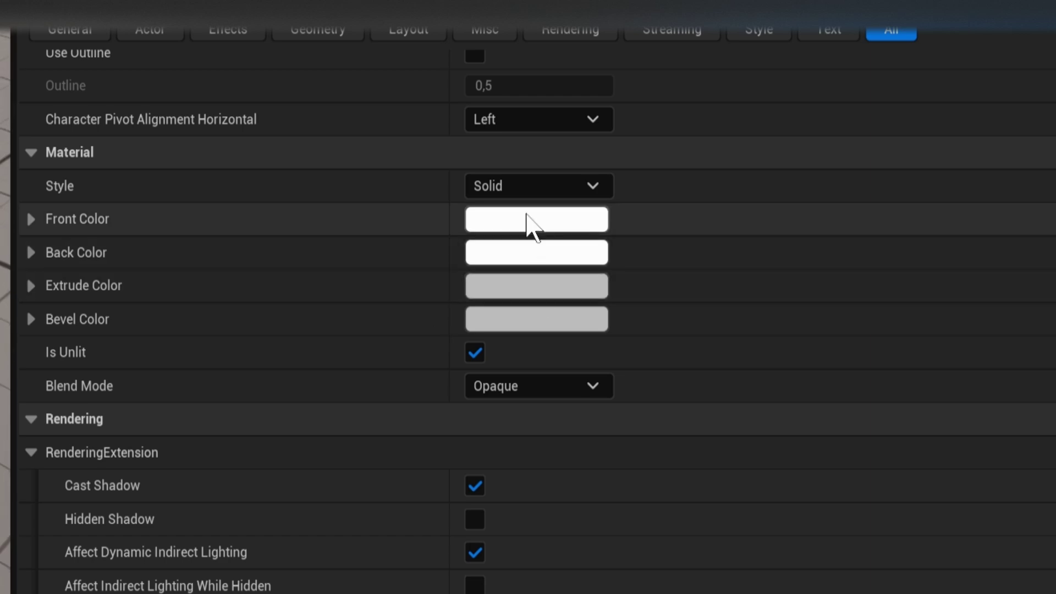
Colour the letter fronts light blue and the letter backs magenta
click(528, 222)
click(614, 222)
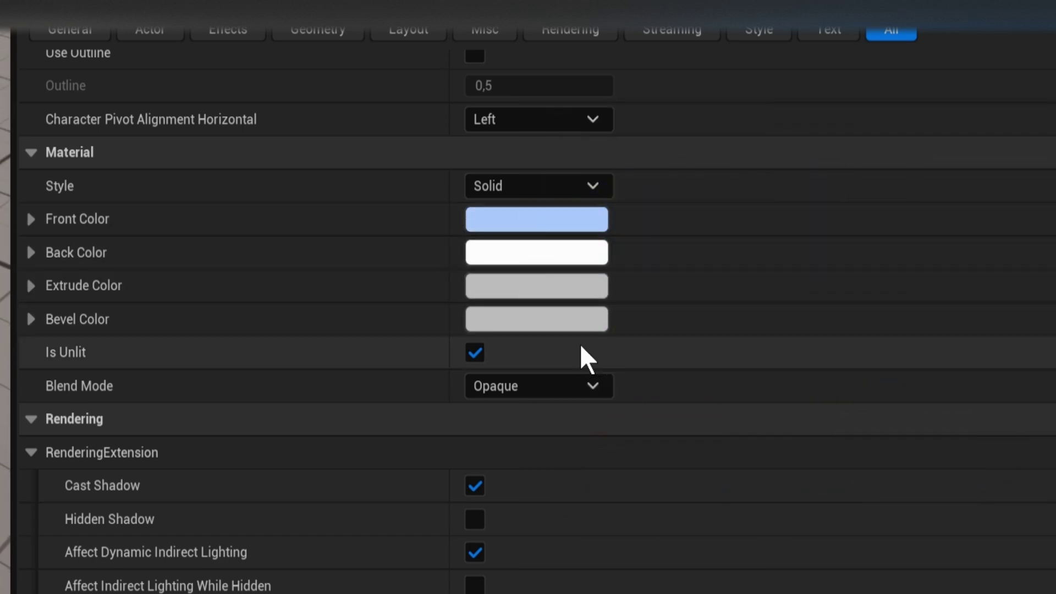
click(541, 253)
drag(762, 226, 790, 209)
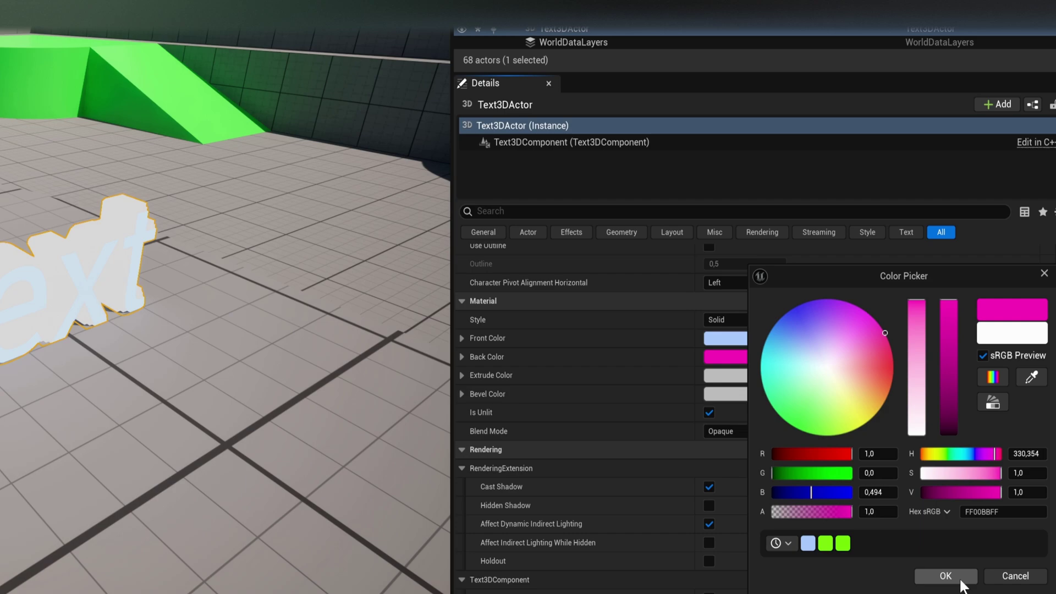
click(943, 575)
alt+drag(500, 398, 501, 399)
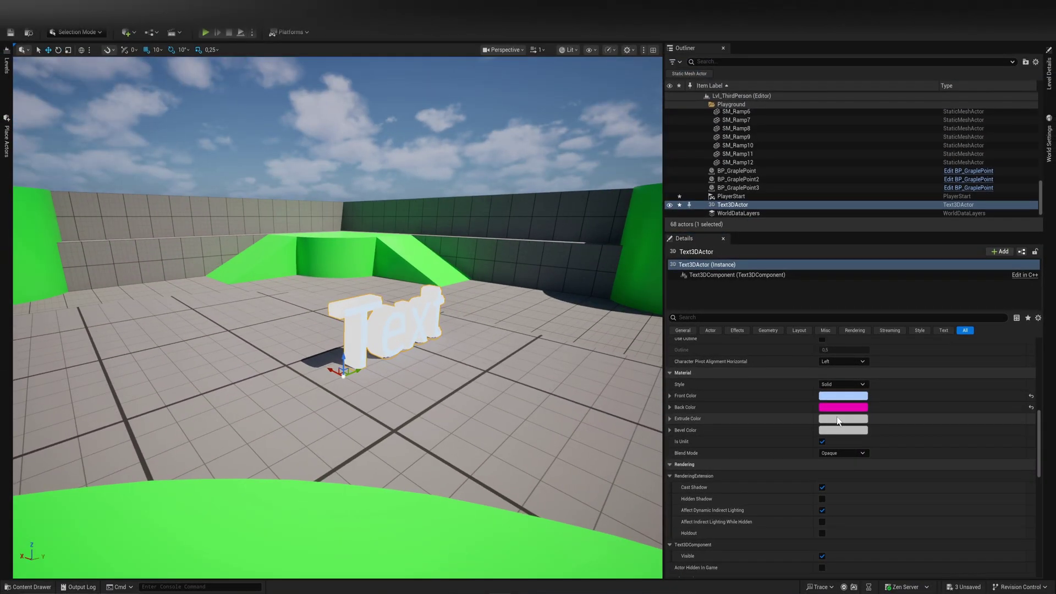
Make the extruded sides yellow and the bevel dark blue, then view the coloured text
click(838, 418)
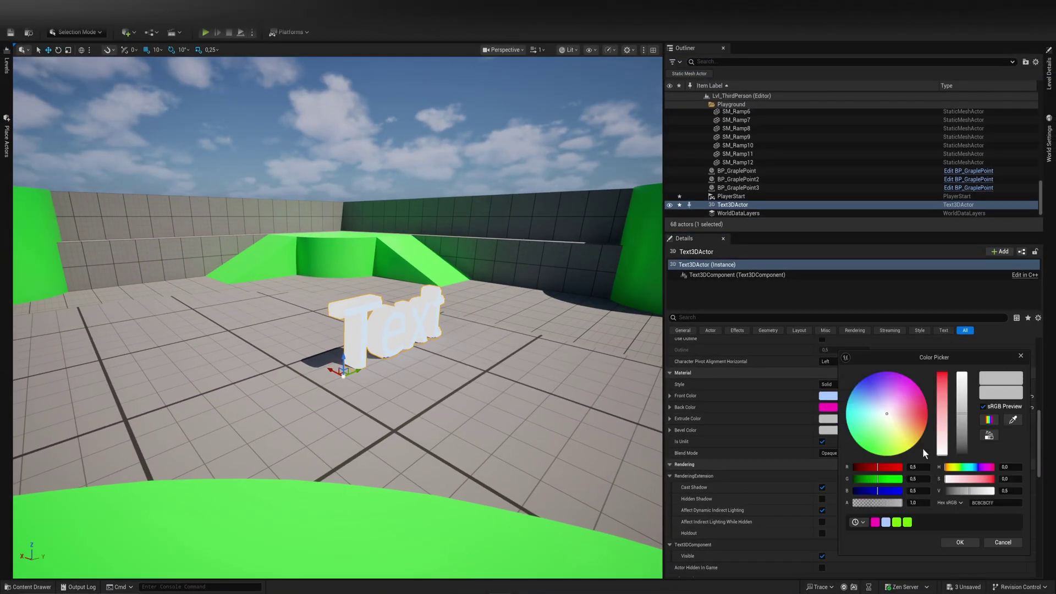
click(971, 542)
click(848, 434)
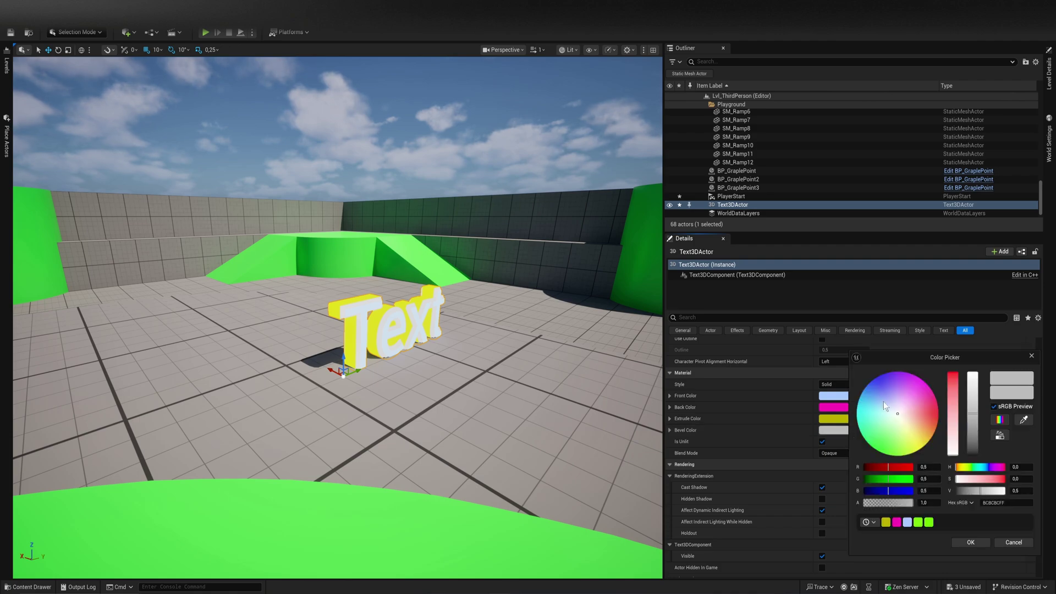
click(877, 377)
click(971, 541)
right_drag(330, 313, 330, 314)
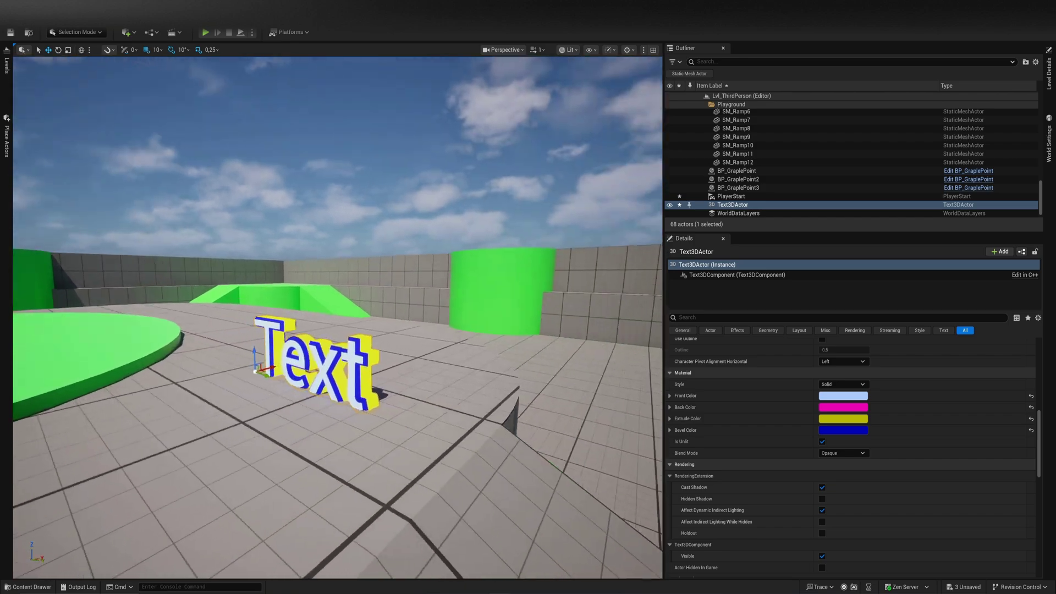
right_drag(331, 313, 330, 314)
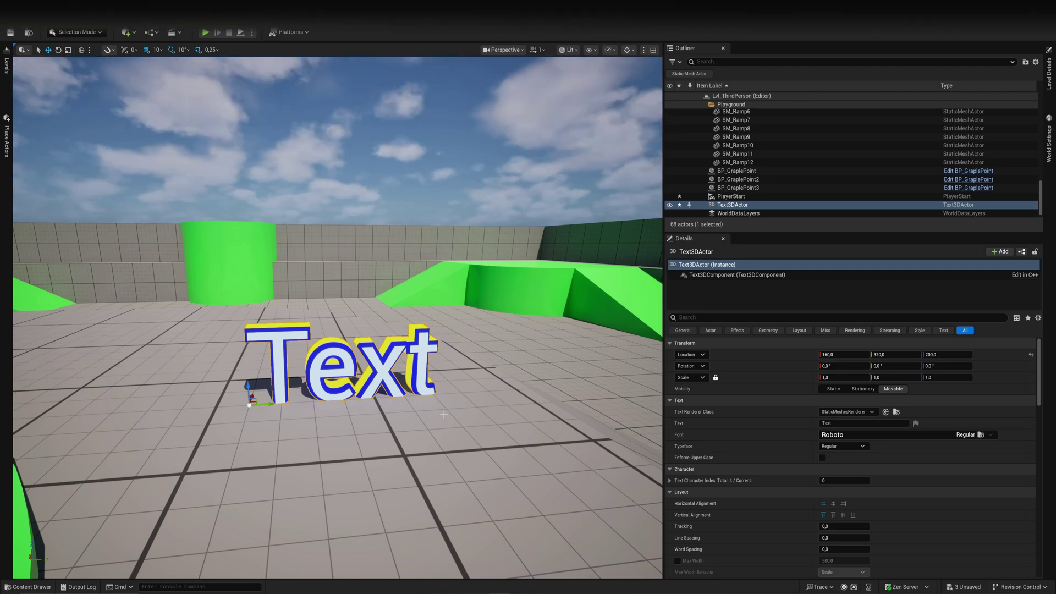
Add a Paper2D Sprite named NewPaperSprite and assign 127grey as its Source Texture
key(ctrl+space)
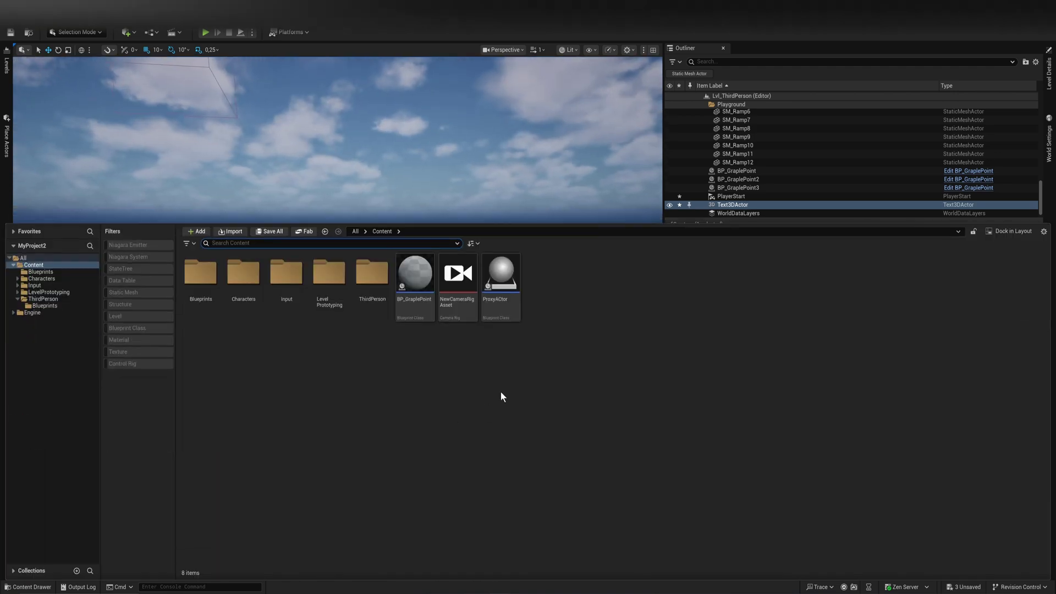
right_click(502, 397)
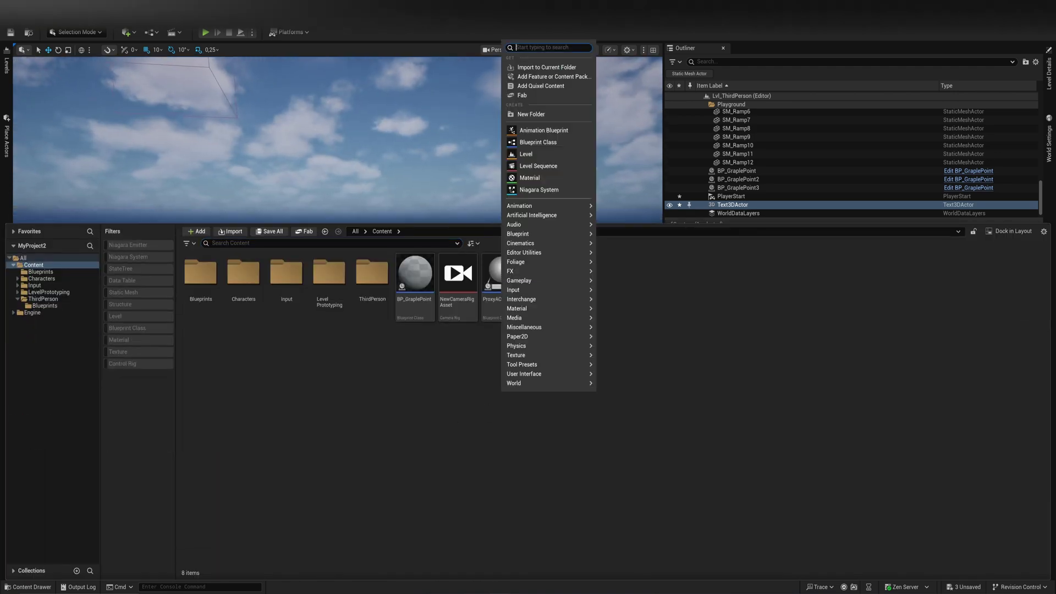
text(sprite)
key(Return)
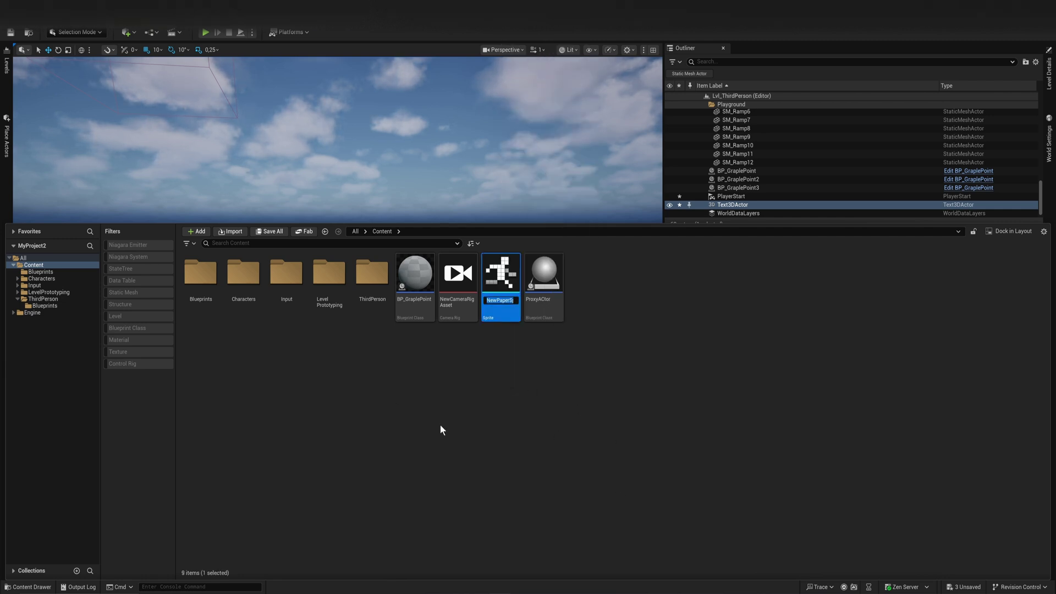
key(Return)
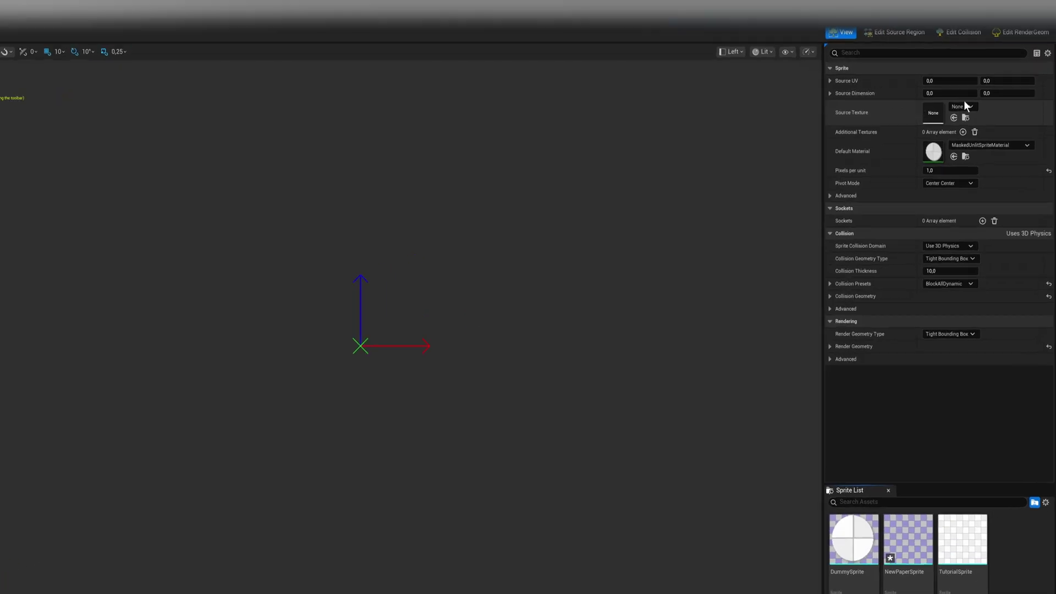
click(844, 221)
click(883, 520)
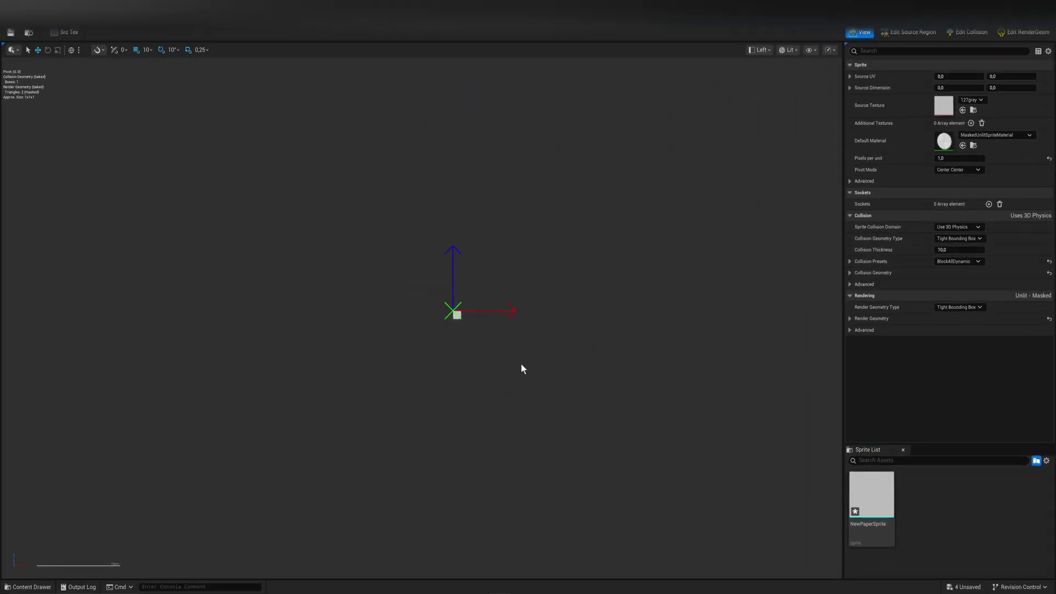
Add a Paper2D Tile Set asset from the Content Drawer's right-click menu
key(ctrl+space)
right_click(609, 458)
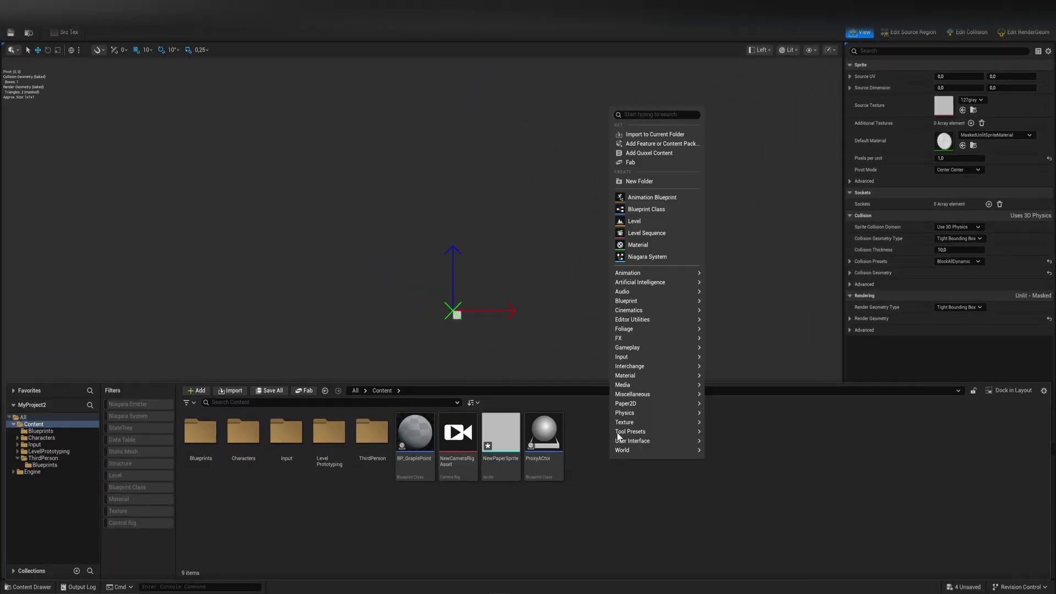
text(tile)
click(645, 145)
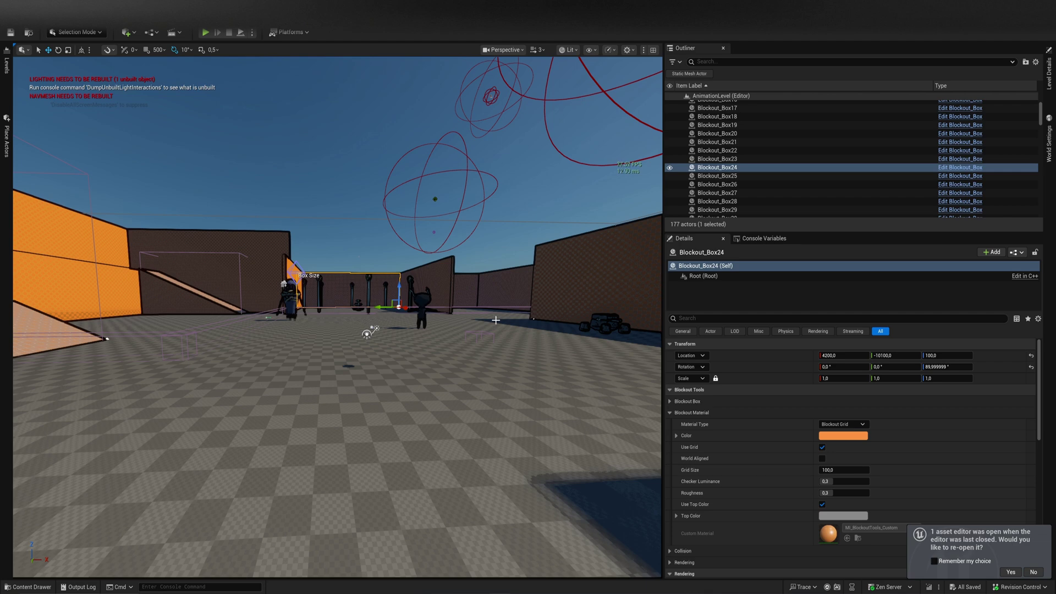
scroll(495, 320, up, 3)
Open BP_Player_Sword_1 from GAS > GameplayAbilities in the Content Drawer
right_drag(468, 347, 435, 418)
key(ctrl+space)
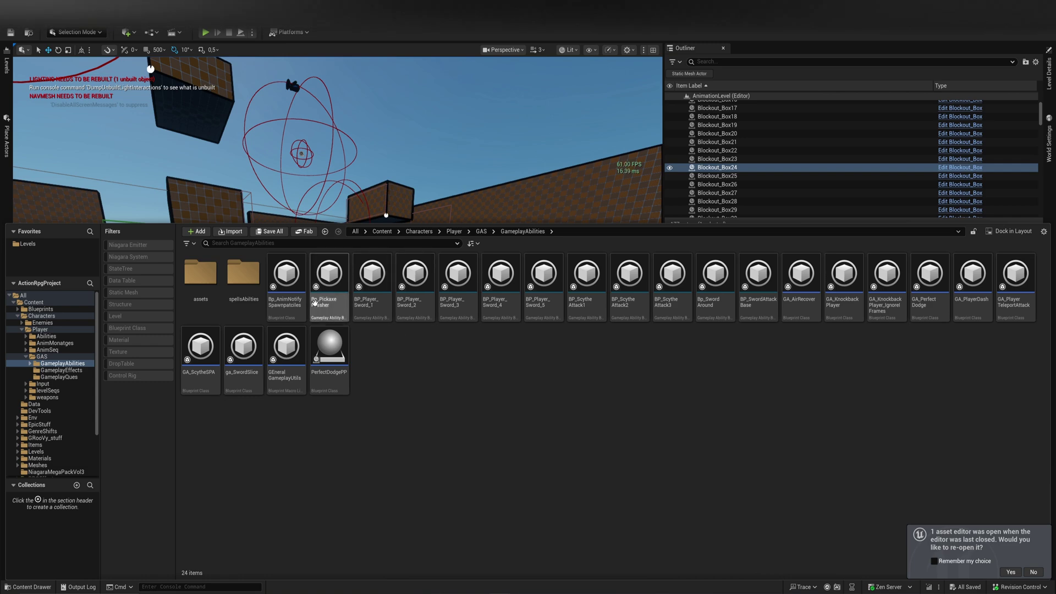
click(369, 308)
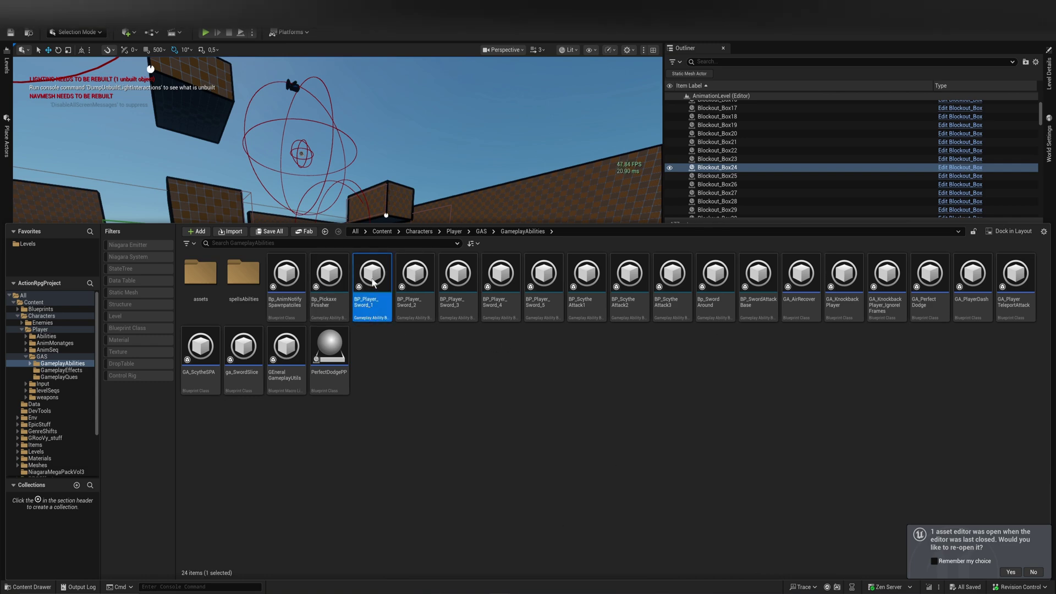
double_click(373, 284)
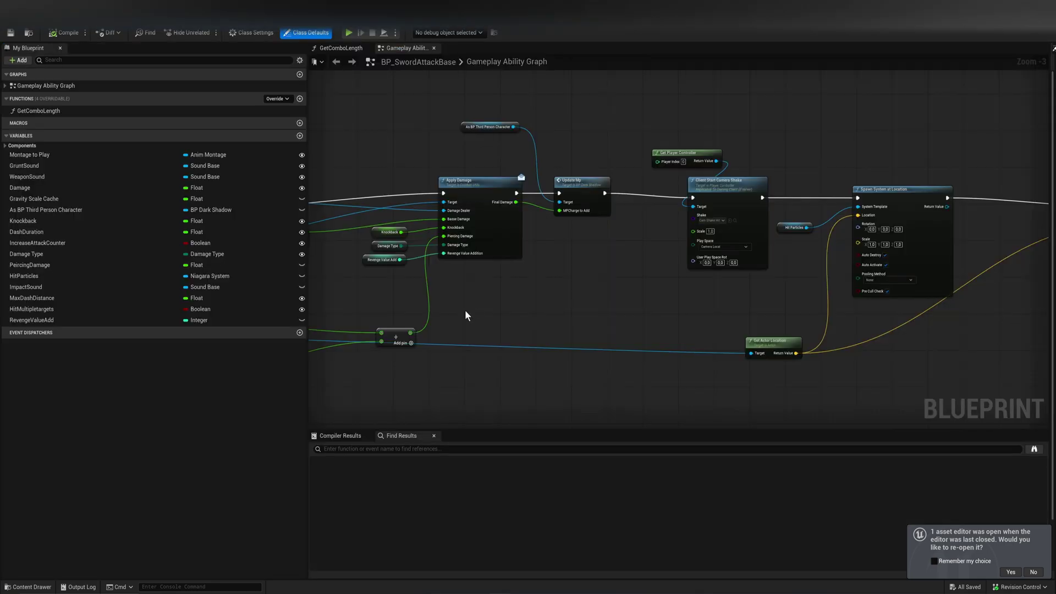
scroll(738, 302, down, 2)
mouse_move(467, 316)
right_down()
mouse_move(814, 196)
mouse_move(1037, 185)
mouse_move(934, 341)
right_up()
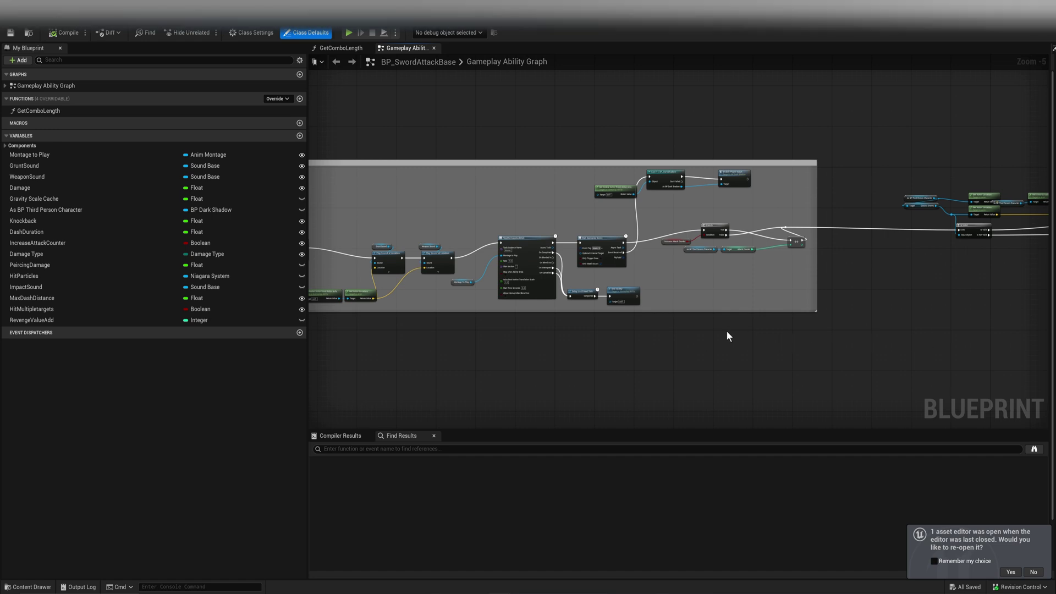
mouse_move(694, 341)
right_down()
mouse_move(943, 325)
mouse_move(889, 349)
right_up()
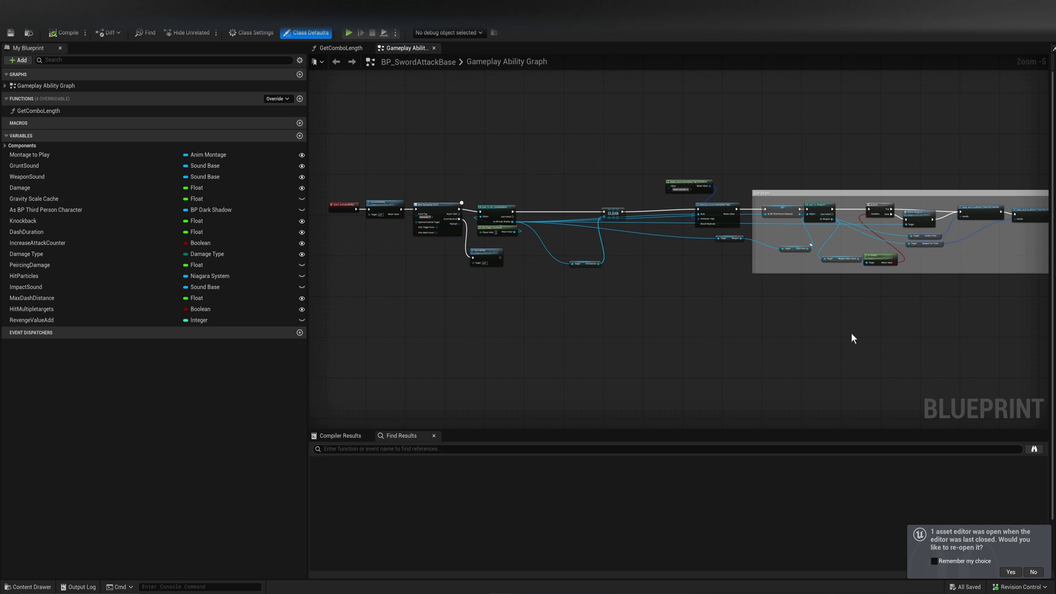
scroll(585, 297, up, 1)
right_drag(586, 297, 856, 335)
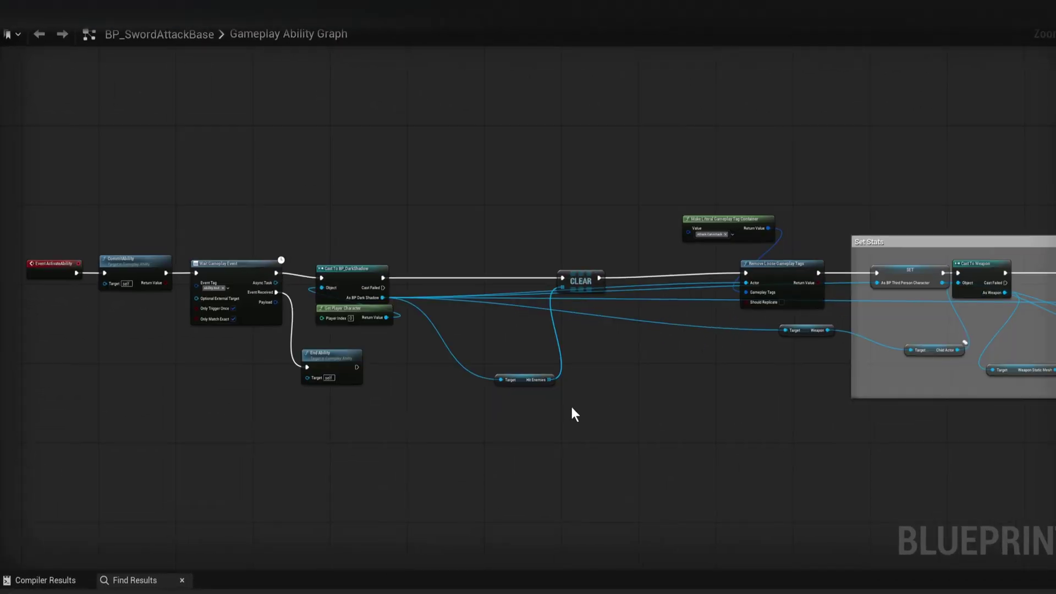
scroll(573, 413, down, 1)
right_drag(802, 385, 499, 419)
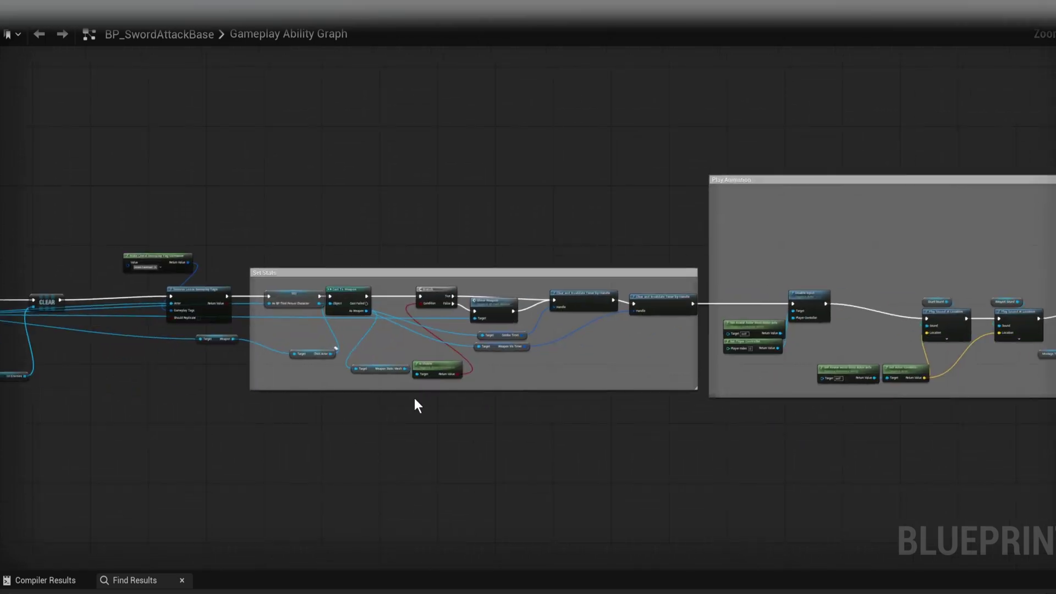
mouse_move(974, 493)
right_down()
mouse_move(454, 462)
mouse_move(302, 414)
right_up()
scroll(330, 407, up, 2)
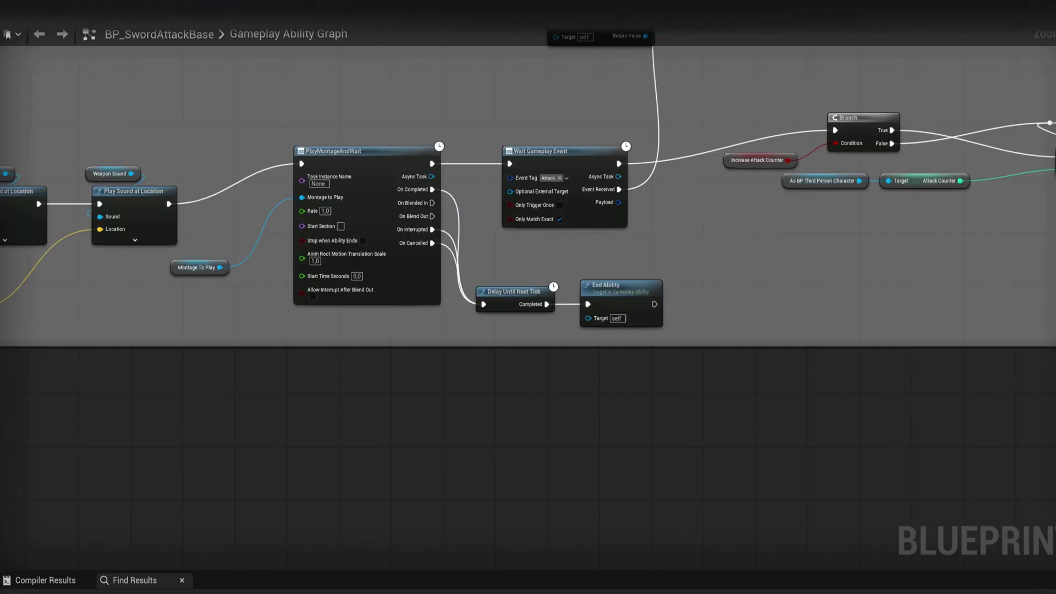
right_drag(538, 374, 300, 457)
click(347, 223)
scroll(548, 307, down, 1)
scroll(598, 330, up, 1)
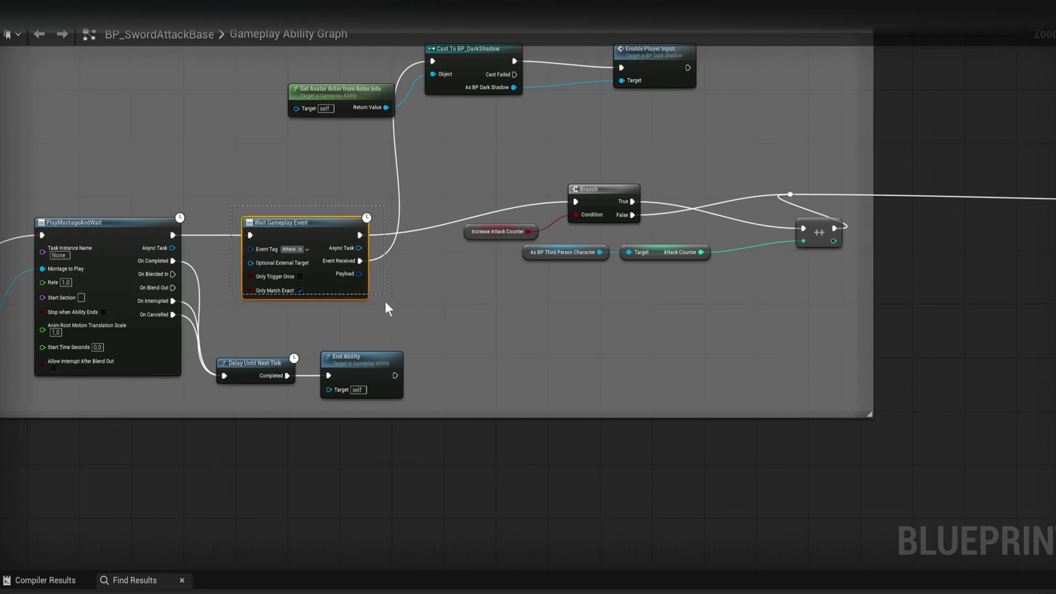
scroll(388, 312, up, 2)
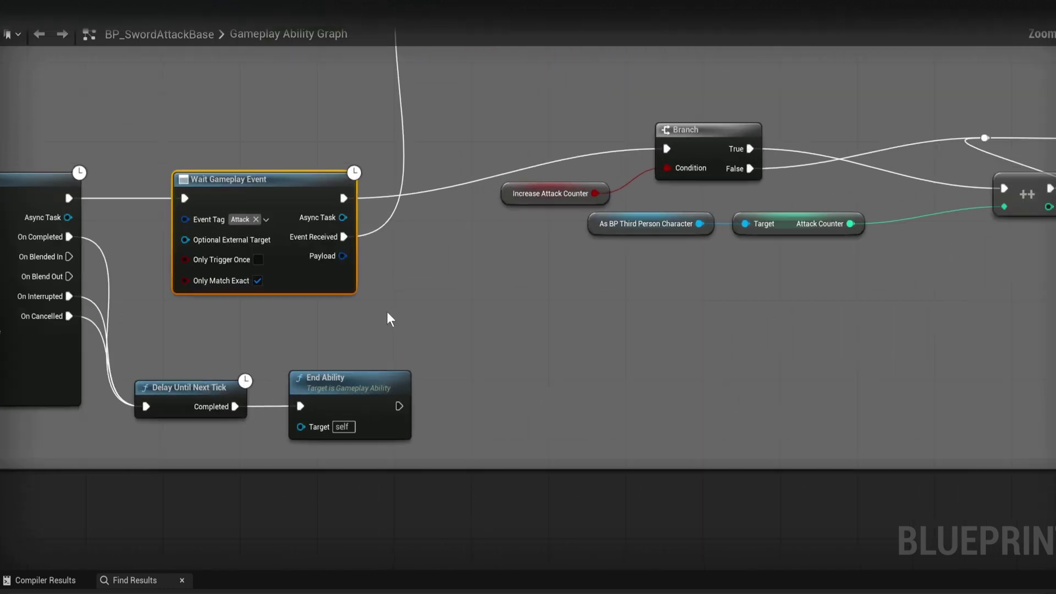
right_drag(467, 376, 361, 525)
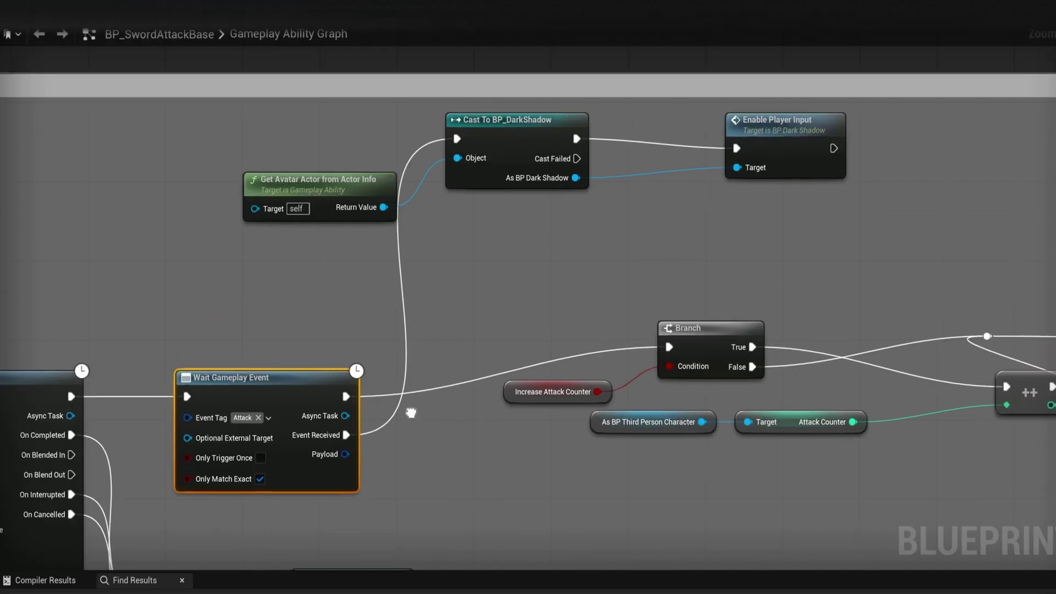
drag(247, 299, 861, 140)
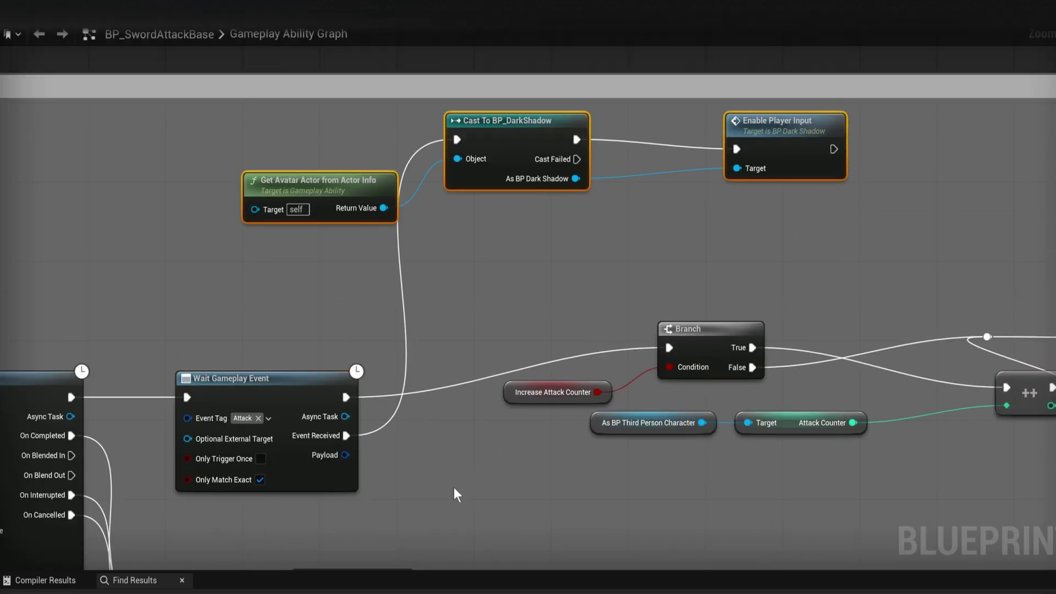
click(259, 405)
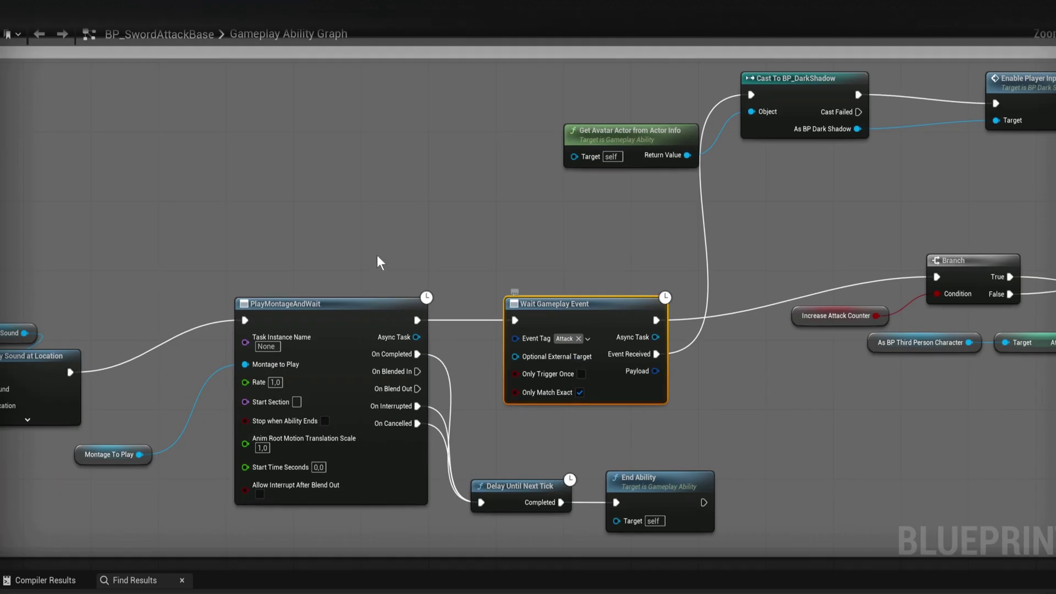
click(347, 305)
right_drag(592, 434, 71, 488)
right_drag(606, 438, 1, 420)
mouse_move(679, 415)
right_down()
mouse_move(526, 331)
mouse_move(581, 268)
right_up()
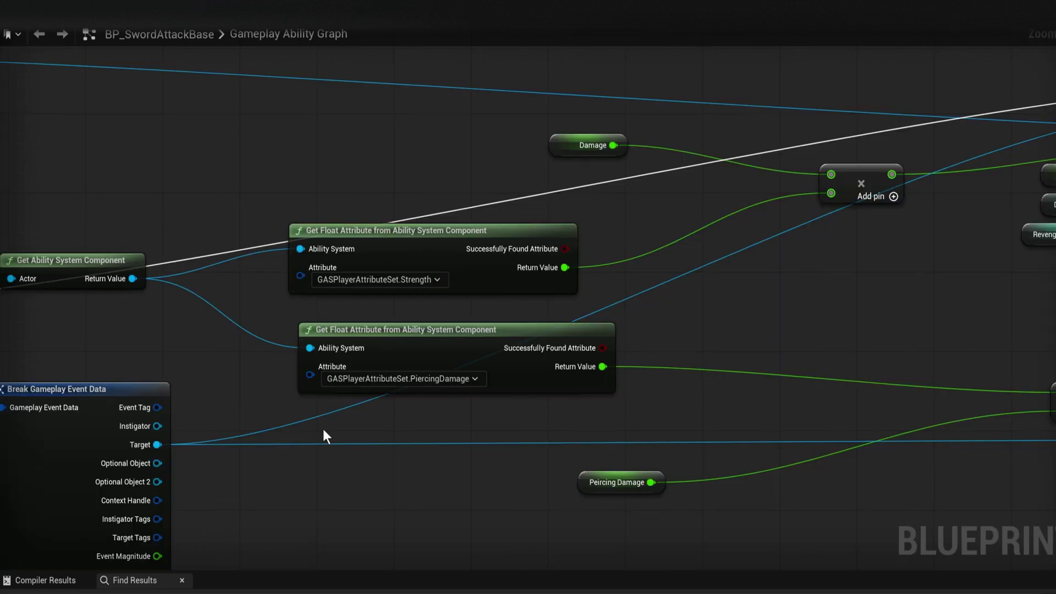
Box-select the two Get Float Attribute nodes and pan across the damage nodes
drag(323, 429, 420, 240)
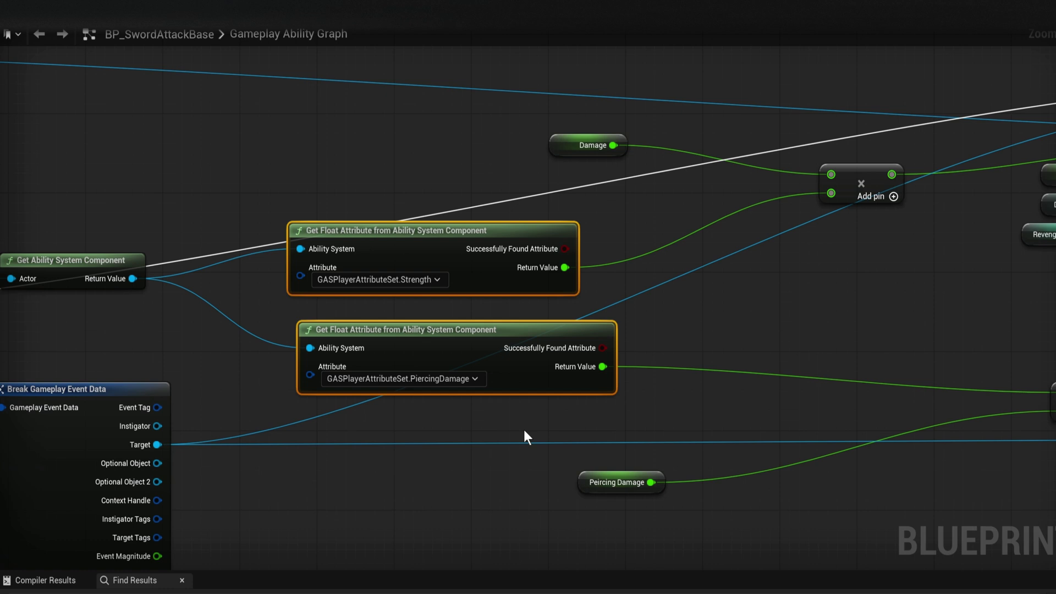
right_drag(524, 430, 651, 372)
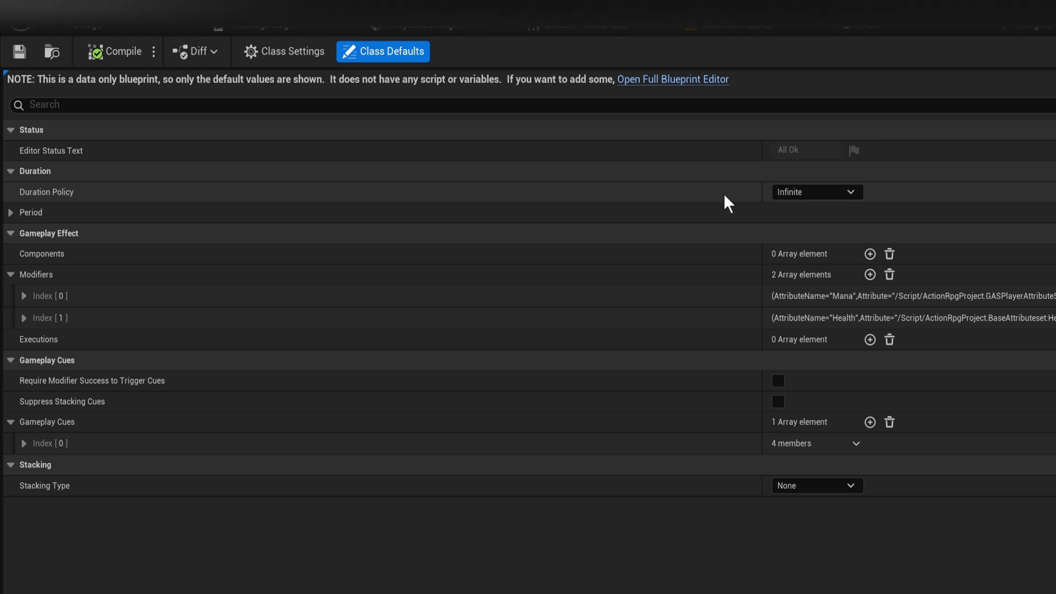
Keep the Duration Policy on Infinite, expand the Period settings, and recheck the policy choices
click(825, 197)
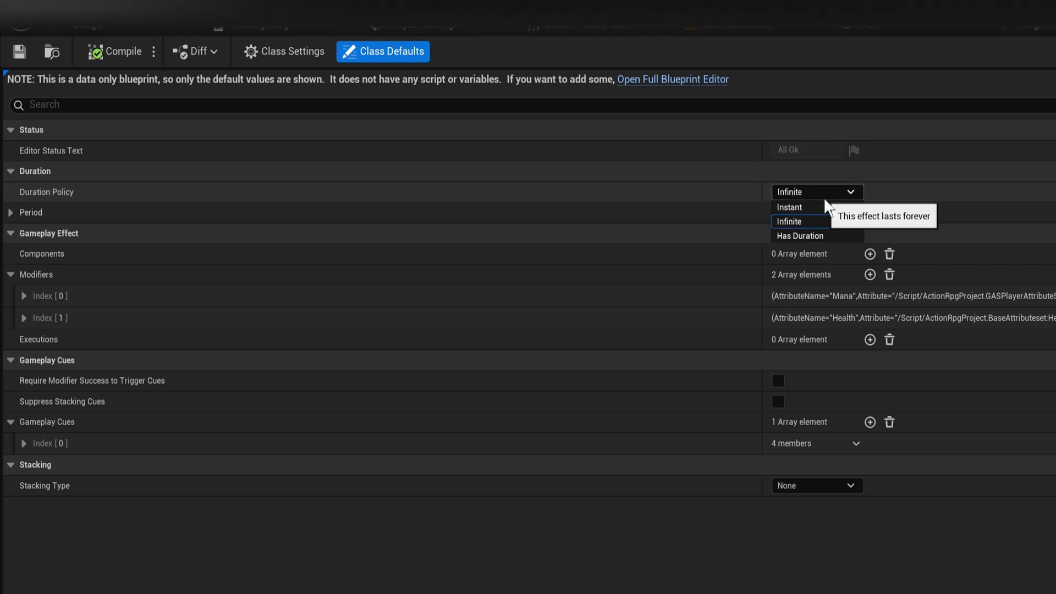
click(792, 215)
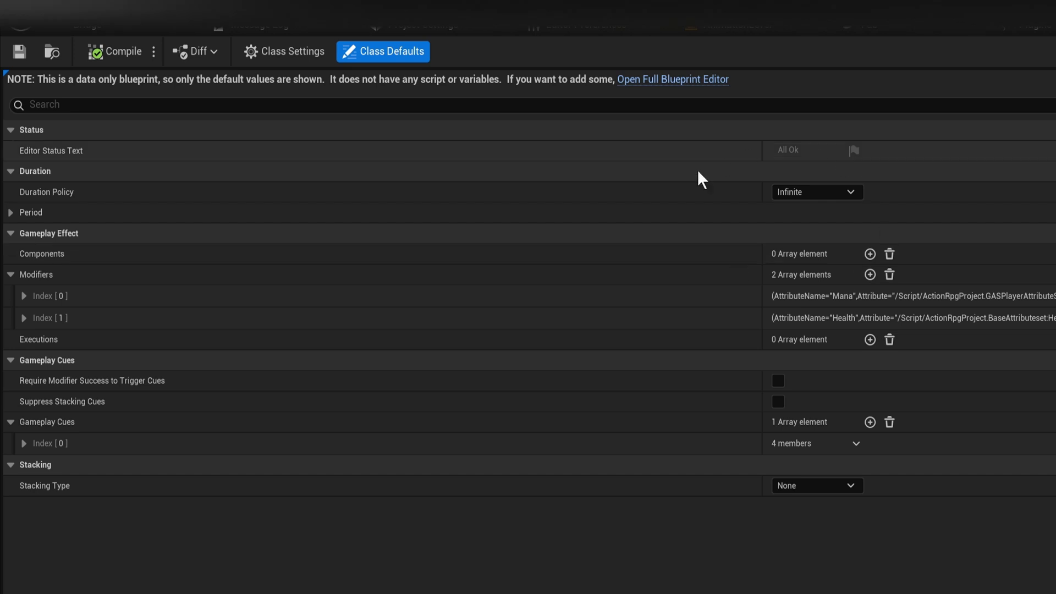
click(13, 209)
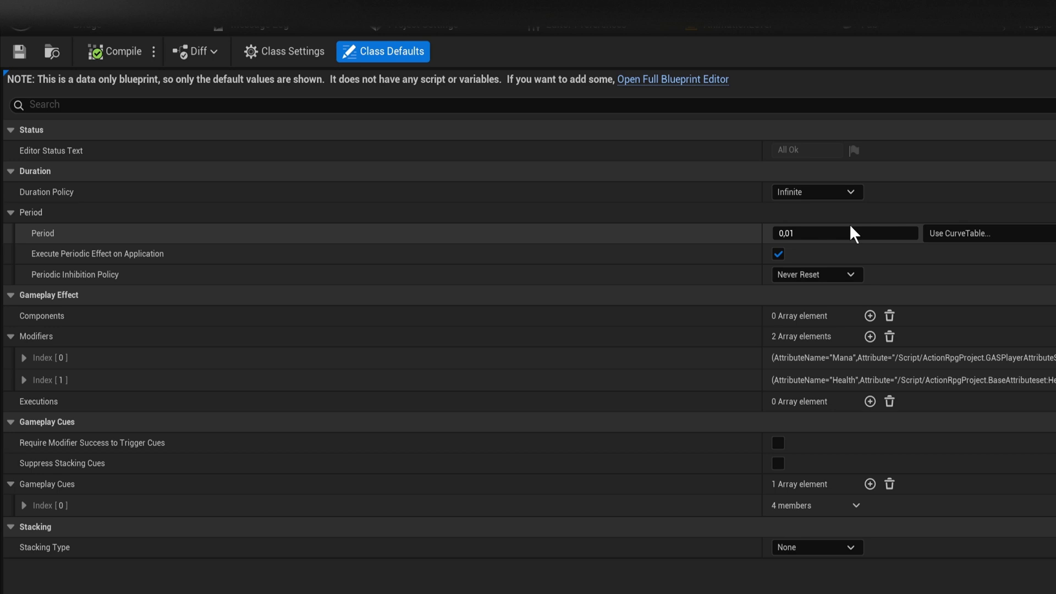
click(838, 189)
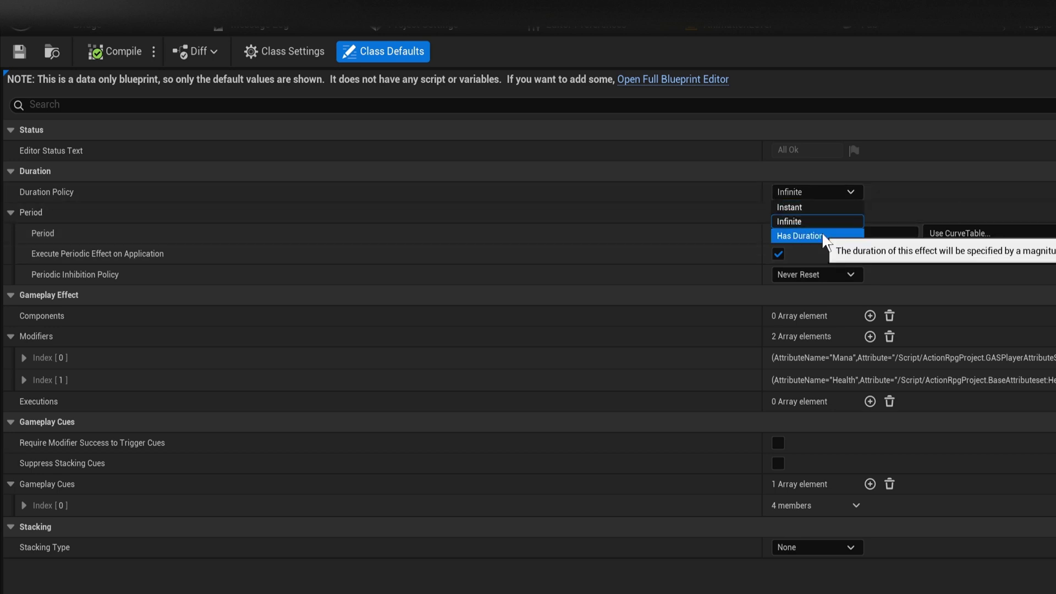
mouse_move(801, 236)
key(Escape)
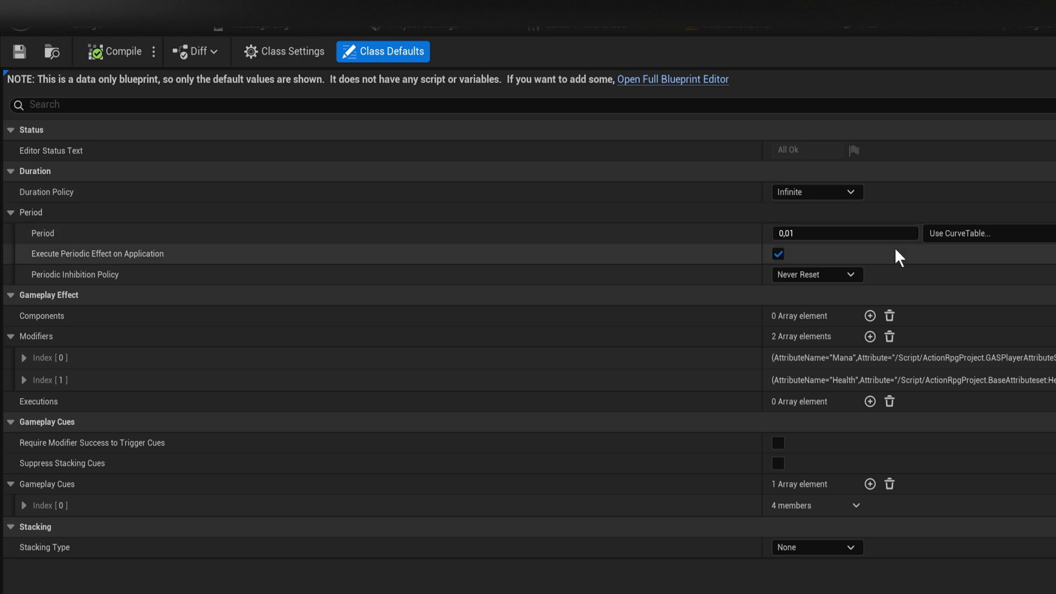
click(831, 196)
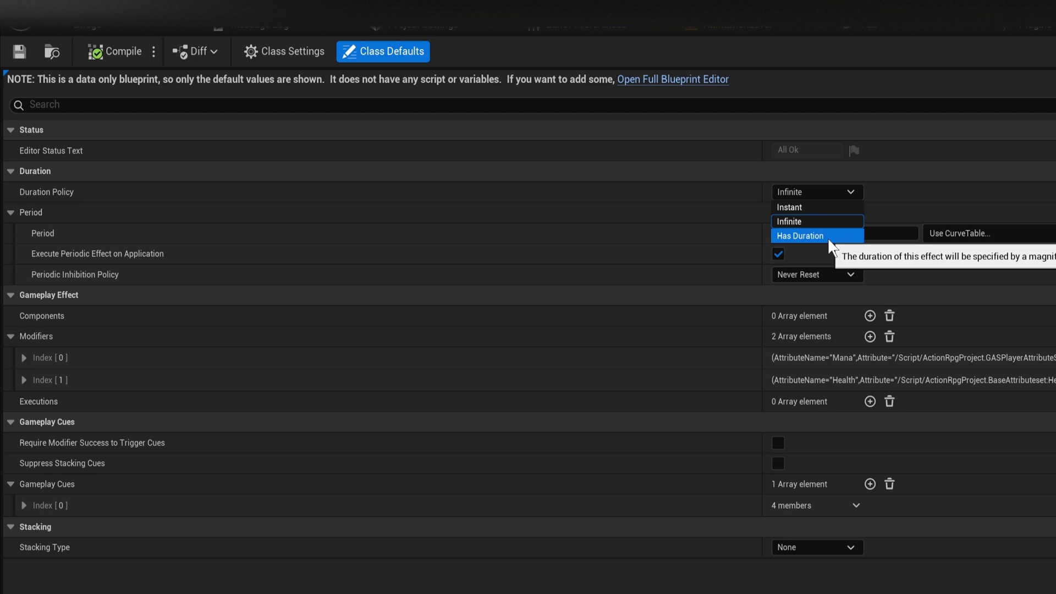
key(Escape)
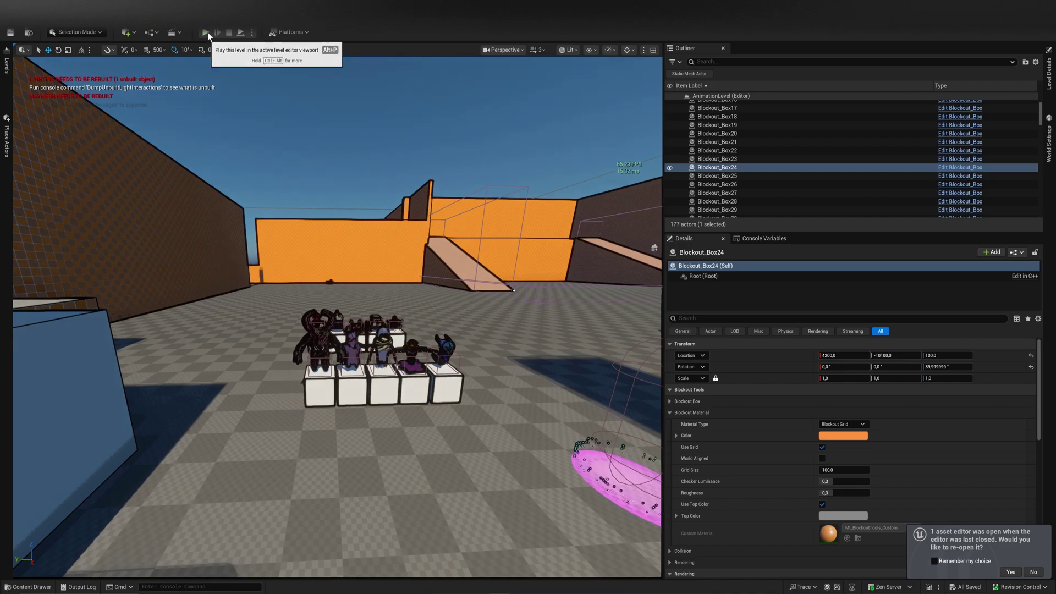
Play-test the level with the character, then stop the session
click(207, 34)
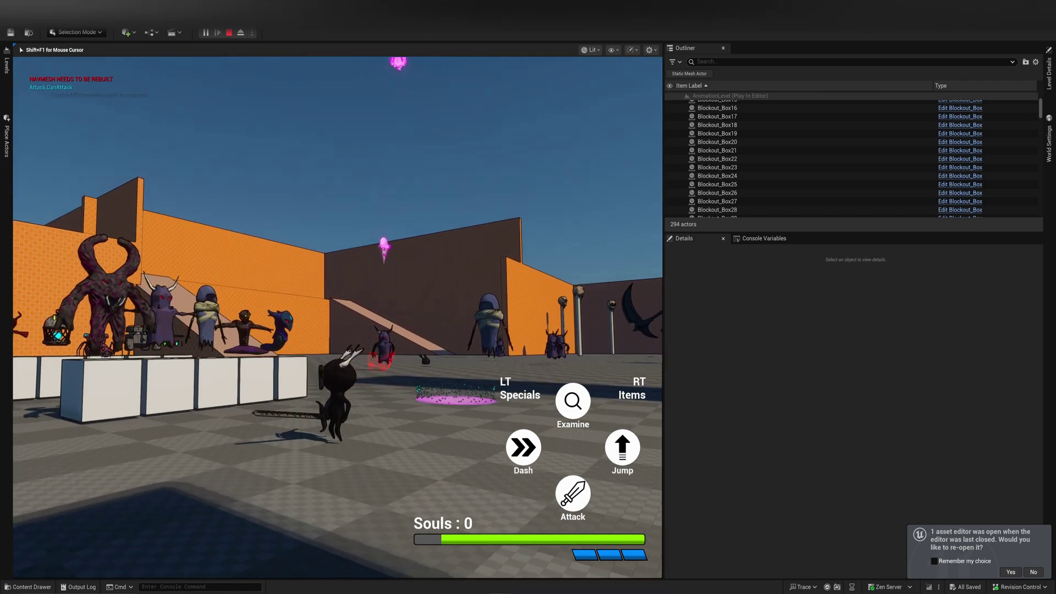
key(Escape)
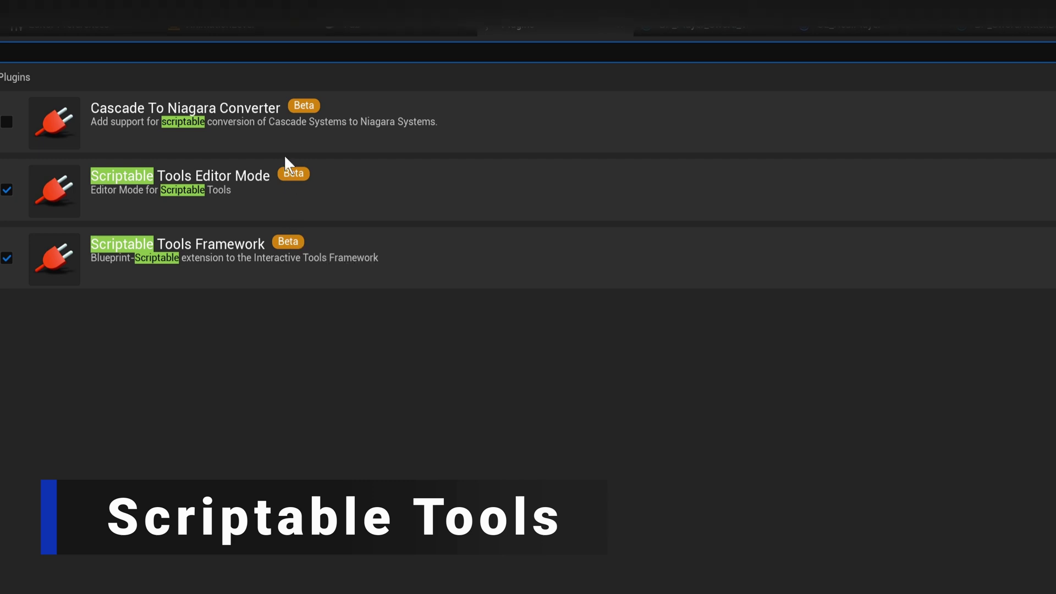
In the level editor, switch to Scriptable Tools mode and activate the Enemy Placer tool
click(243, 29)
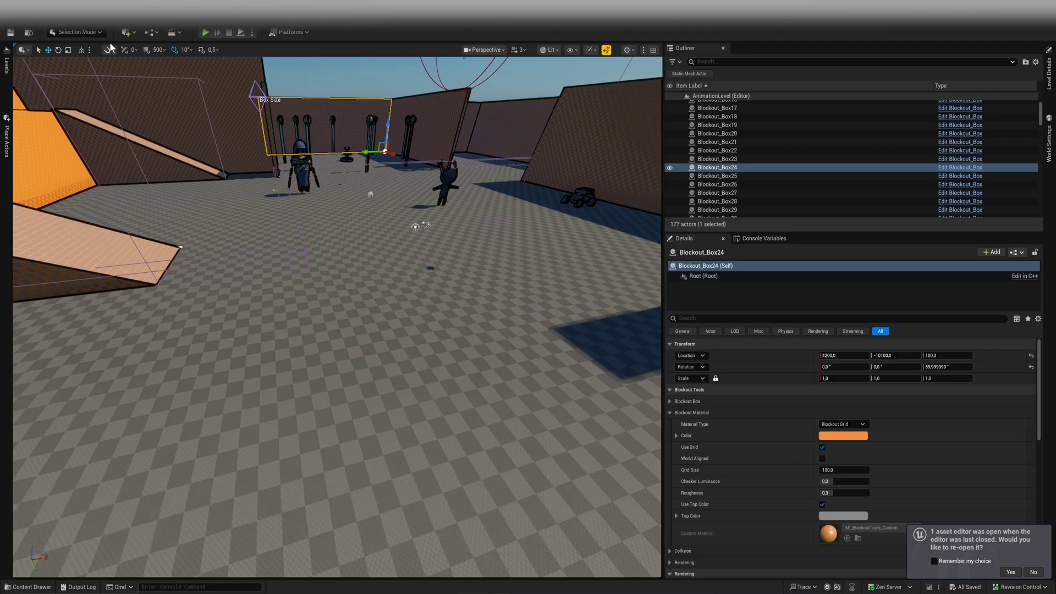
click(85, 34)
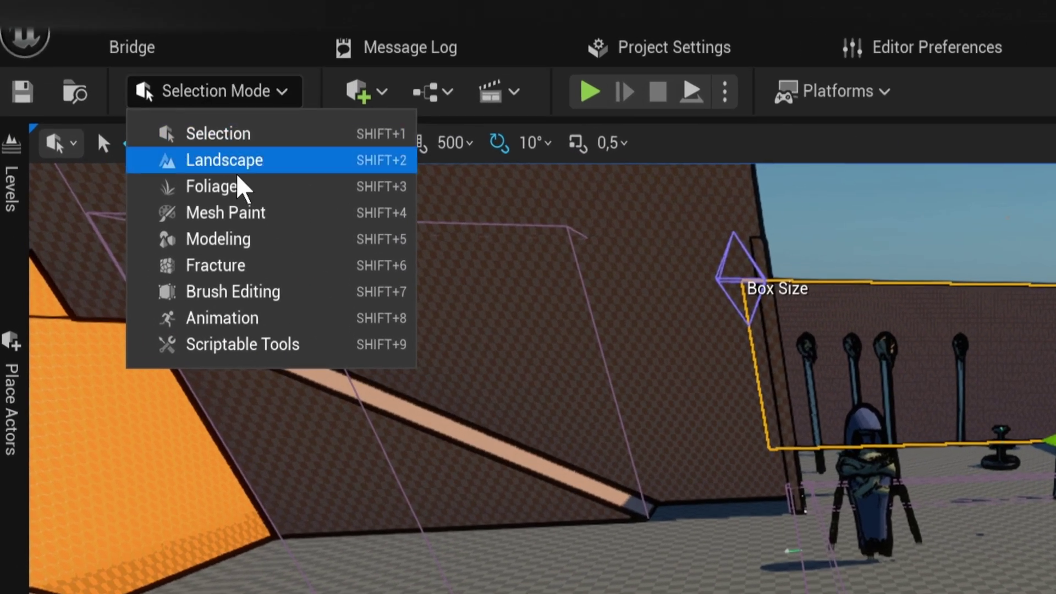
click(301, 363)
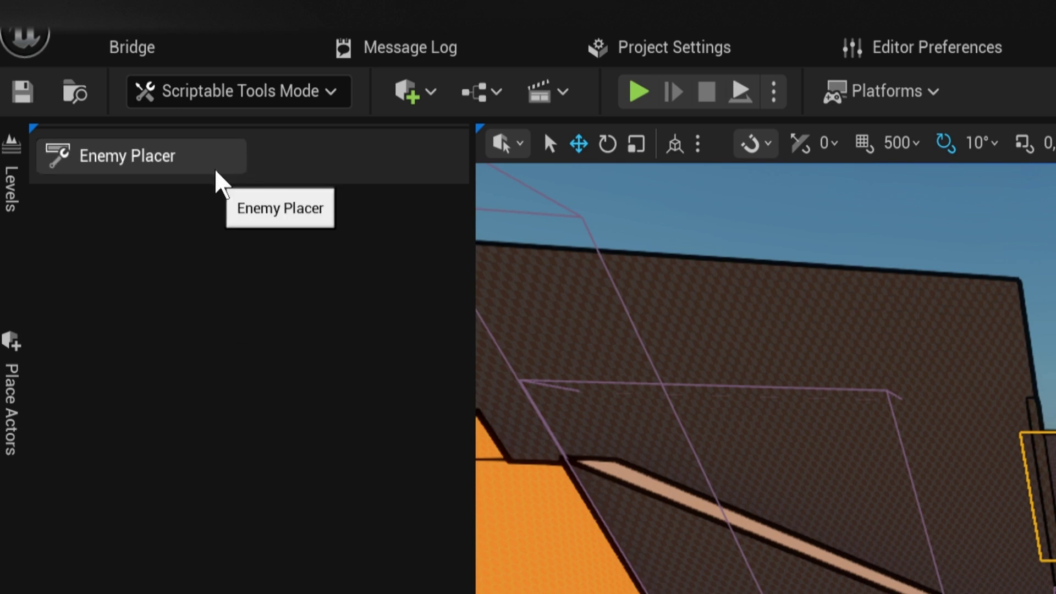
click(222, 184)
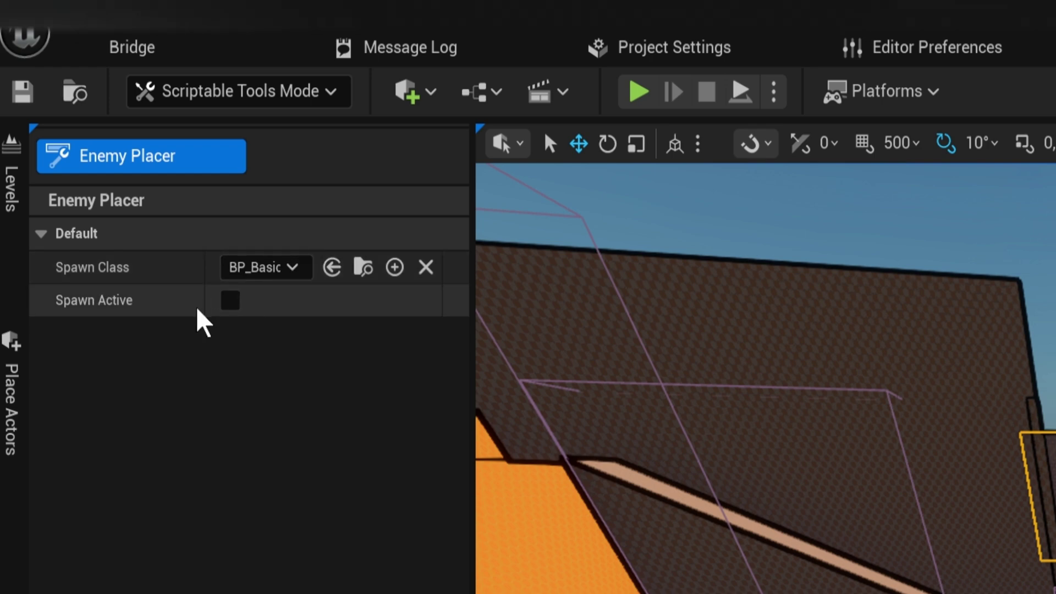
Choose the enemy class to spawn and place four enemies on the floor
click(285, 272)
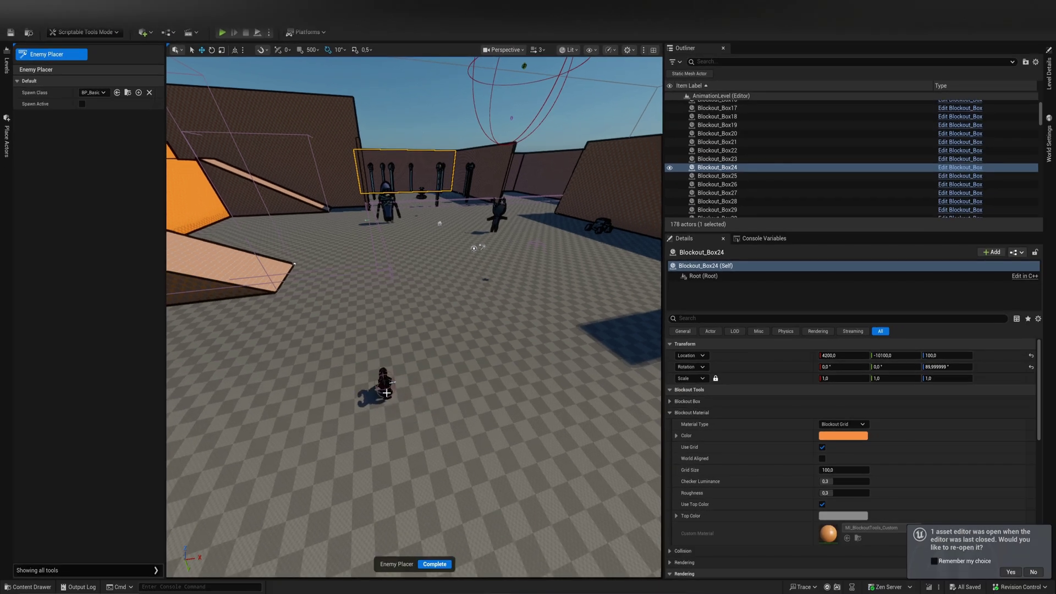
click(384, 393)
click(506, 331)
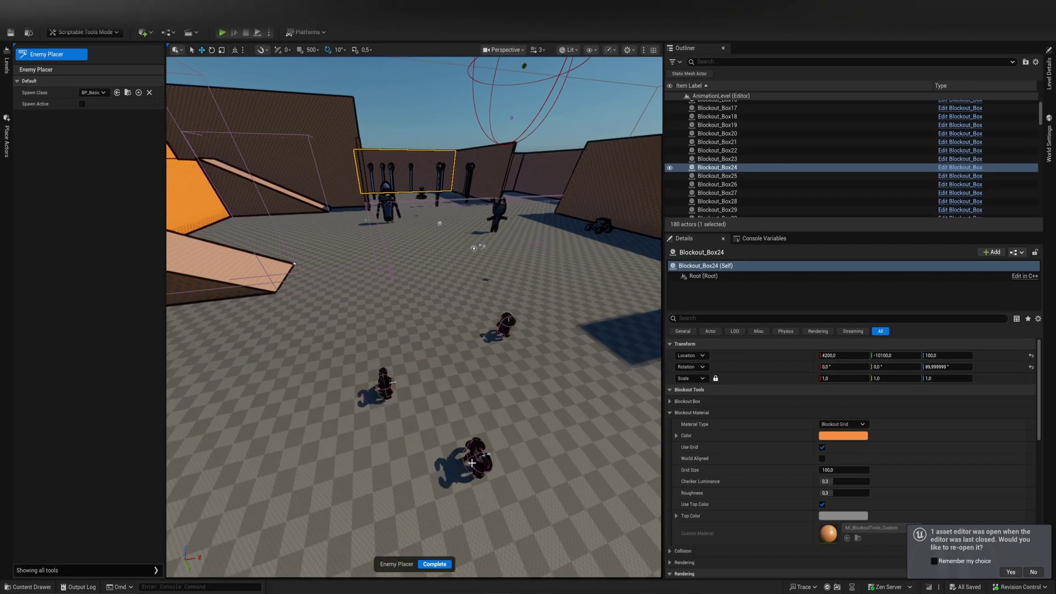
click(477, 465)
click(353, 347)
Enable Spawn Active, drop one more enemy, and complete the tool
click(82, 104)
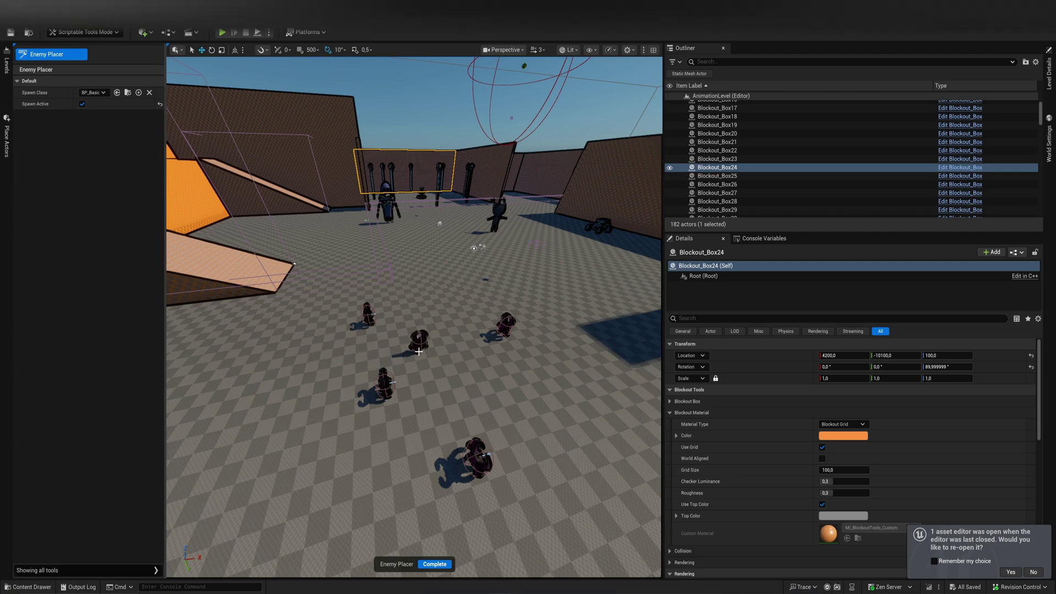
click(451, 263)
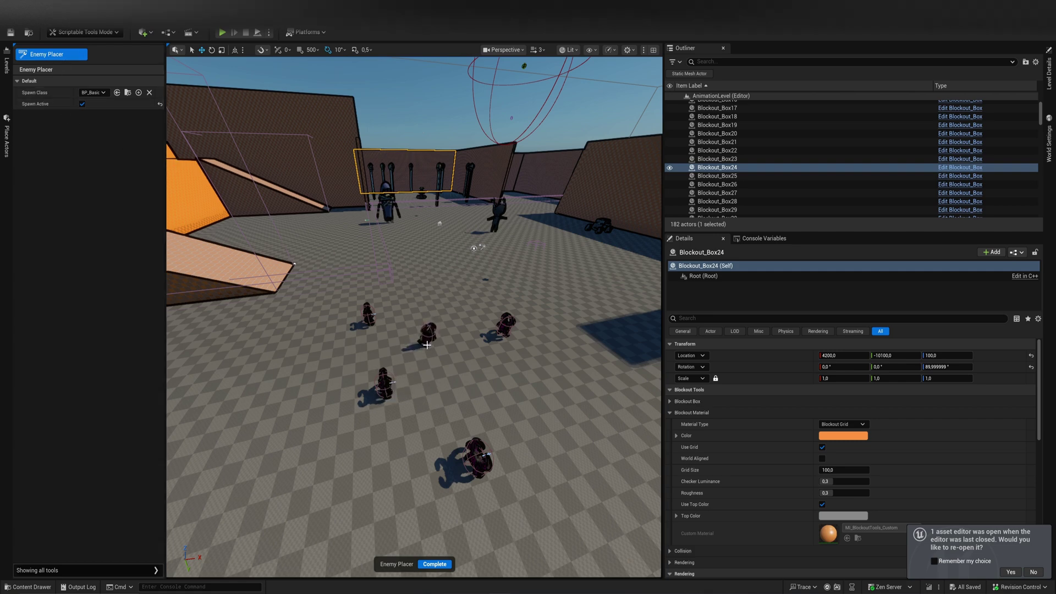
click(439, 565)
Select the BP_BasicDemon3 enemy, then open the SpawenEnemyTool blueprint from the assets
drag(488, 416, 371, 377)
click(298, 389)
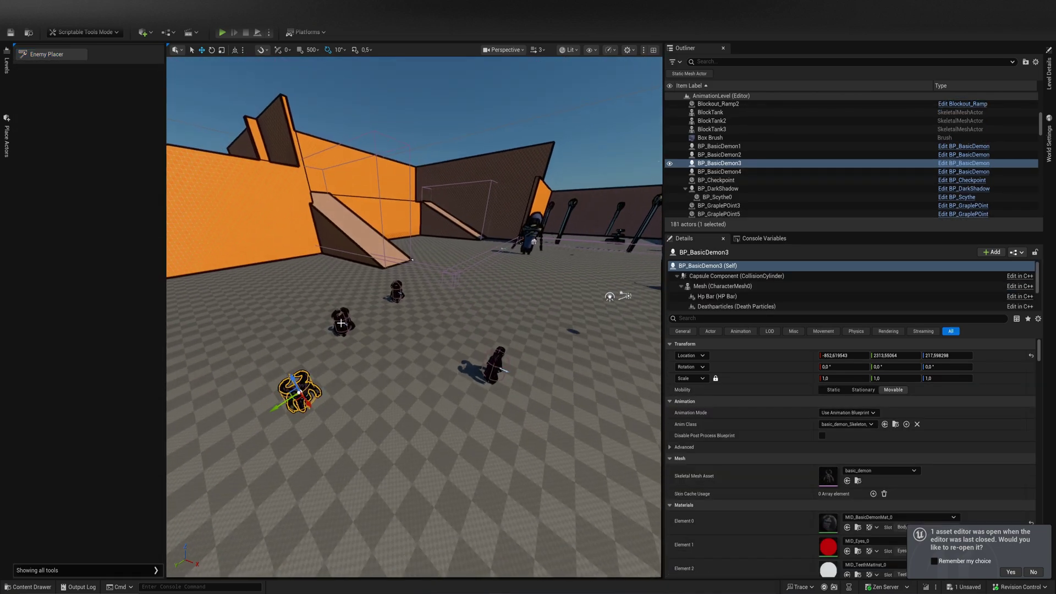
key(ctrl+space)
double_click(413, 305)
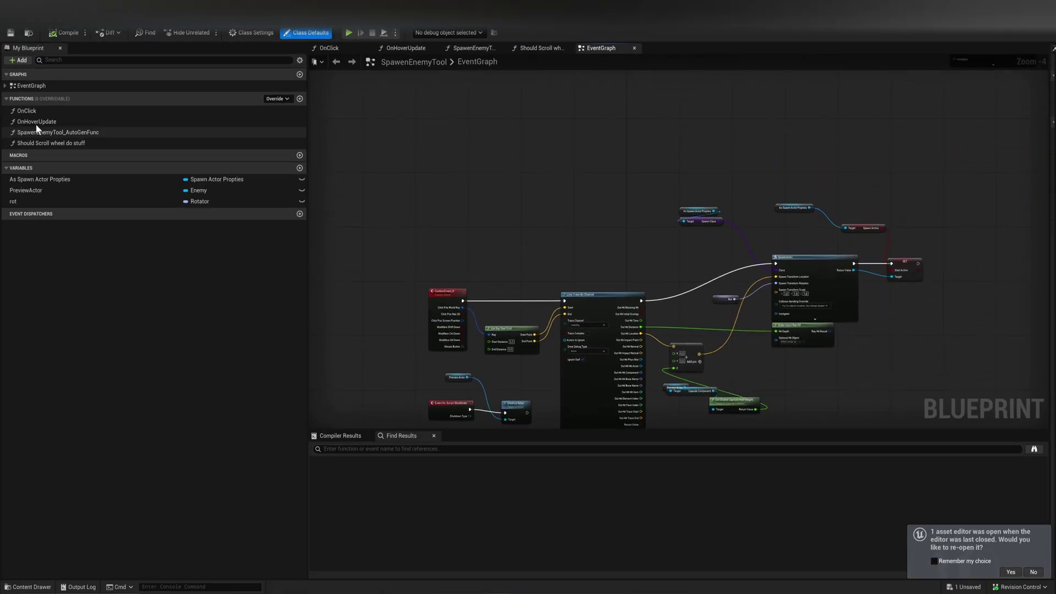
Inspect the line trace and return nodes in OnClick and the OnHoverUpdate nodes
double_click(28, 110)
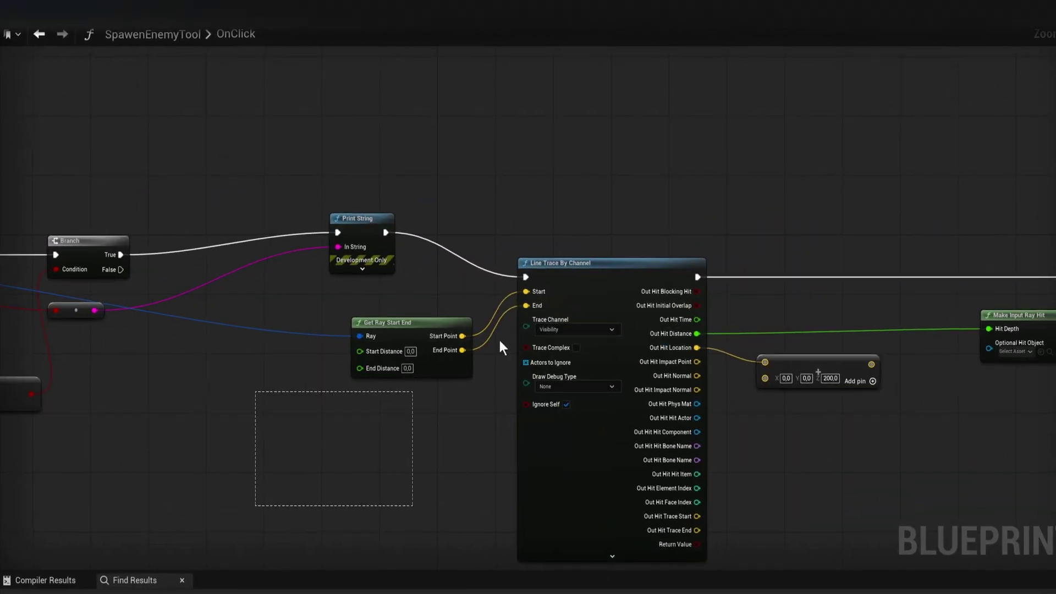
drag(413, 389, 834, 208)
right_drag(835, 207, 395, 245)
drag(396, 245, 920, 430)
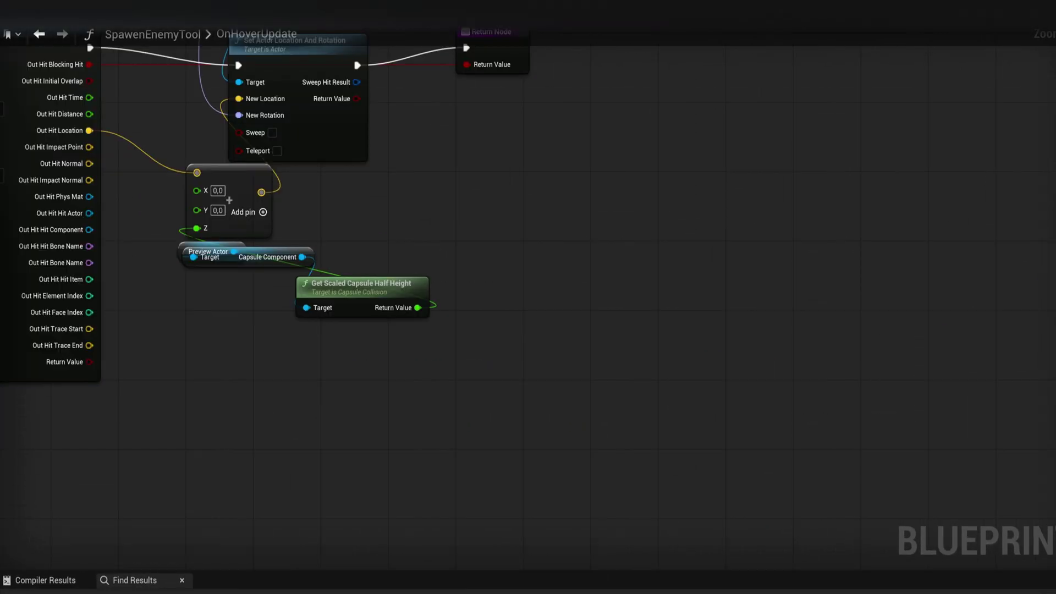
mouse_move(332, 336)
right_down()
mouse_move(441, 334)
mouse_move(394, 318)
right_up()
drag(141, 200, 830, 499)
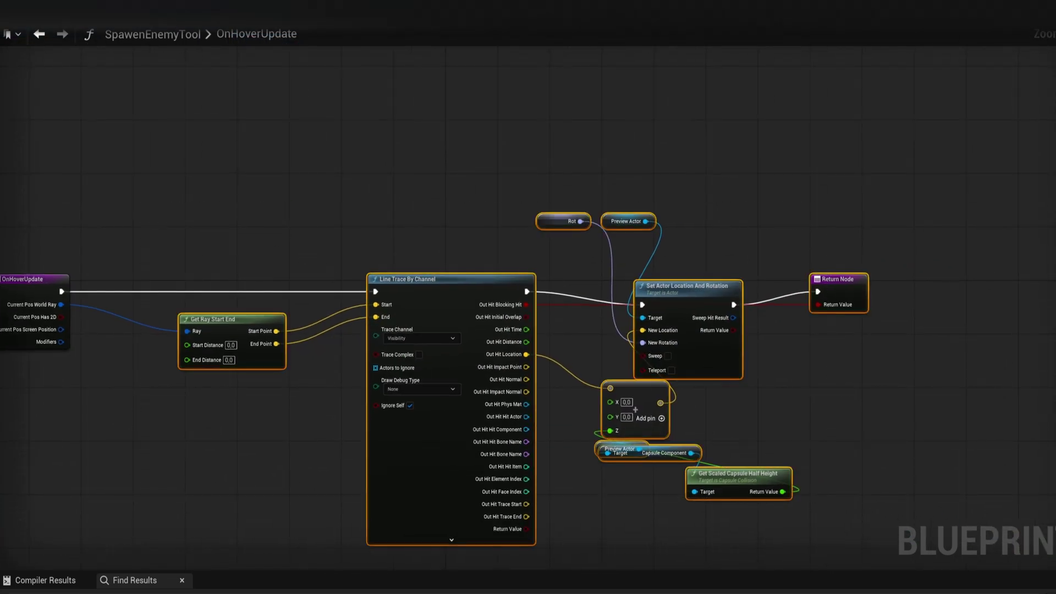
In the event graph, move Event On Script Setup and Add Property Set Of Type left
click(60, 35)
right_drag(429, 437, 331, 231)
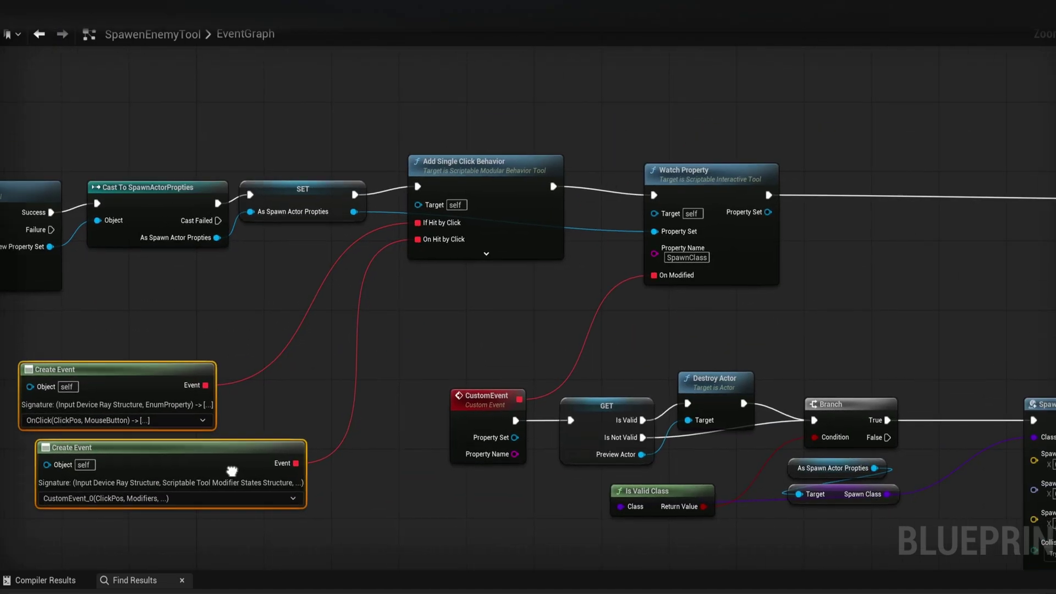
right_drag(387, 420, 450, 311)
drag(224, 193, 556, 342)
drag(524, 248, 428, 232)
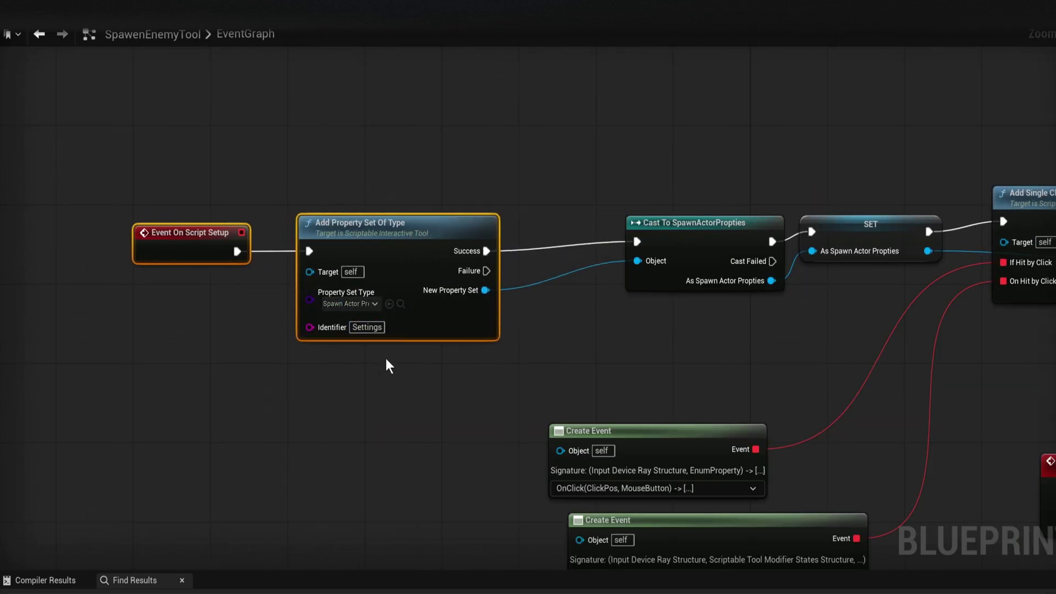
key(ctrl+space)
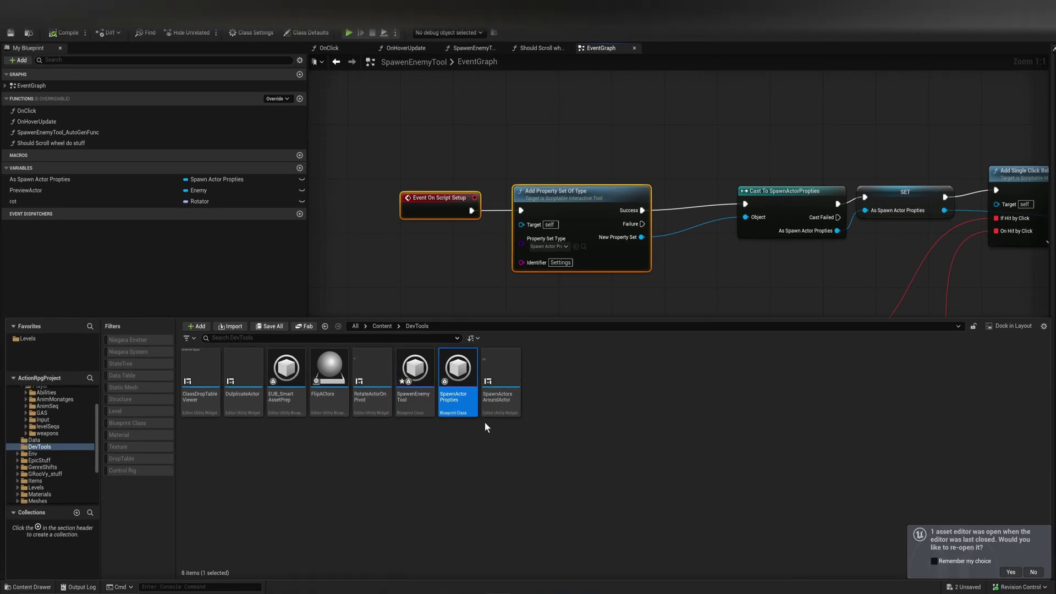
Review the SpawnActorPropties variables, then shift the Cast To and SET nodes left
double_click(462, 372)
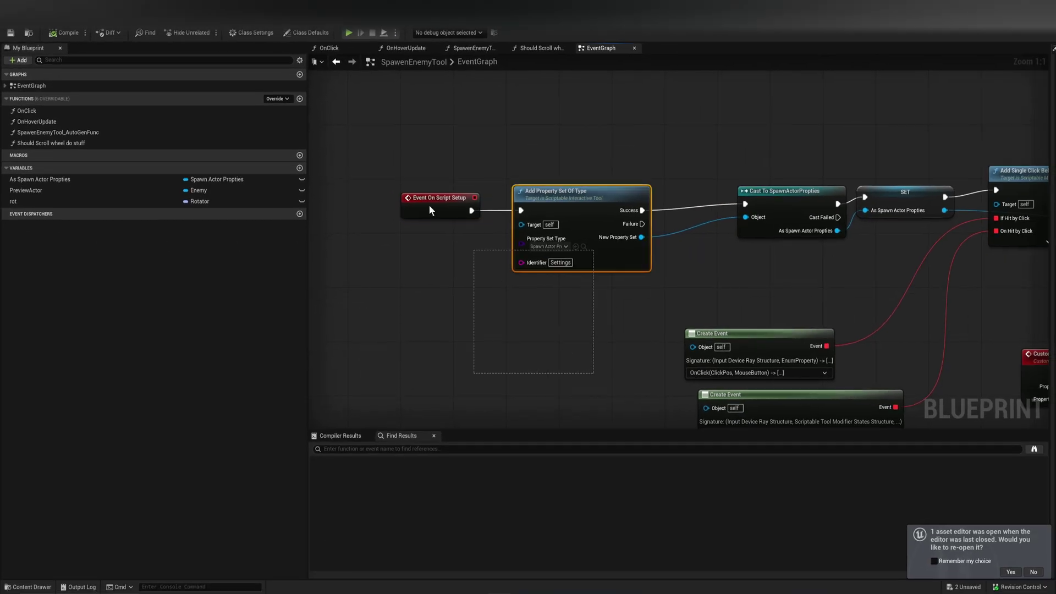
ctrl+click(429, 209)
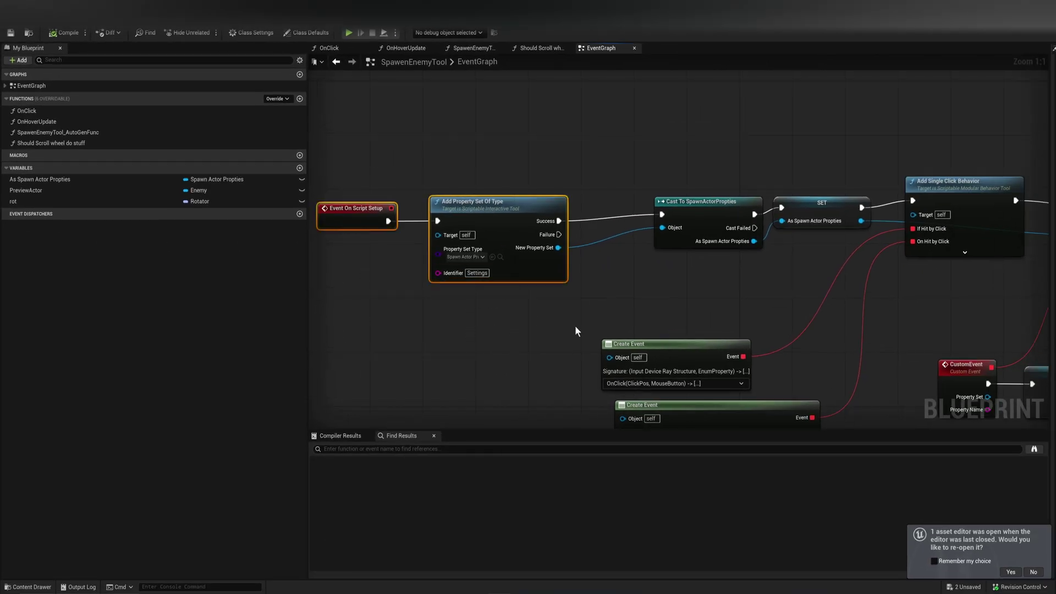
click(639, 247)
ctrl+click(743, 213)
drag(643, 210, 561, 216)
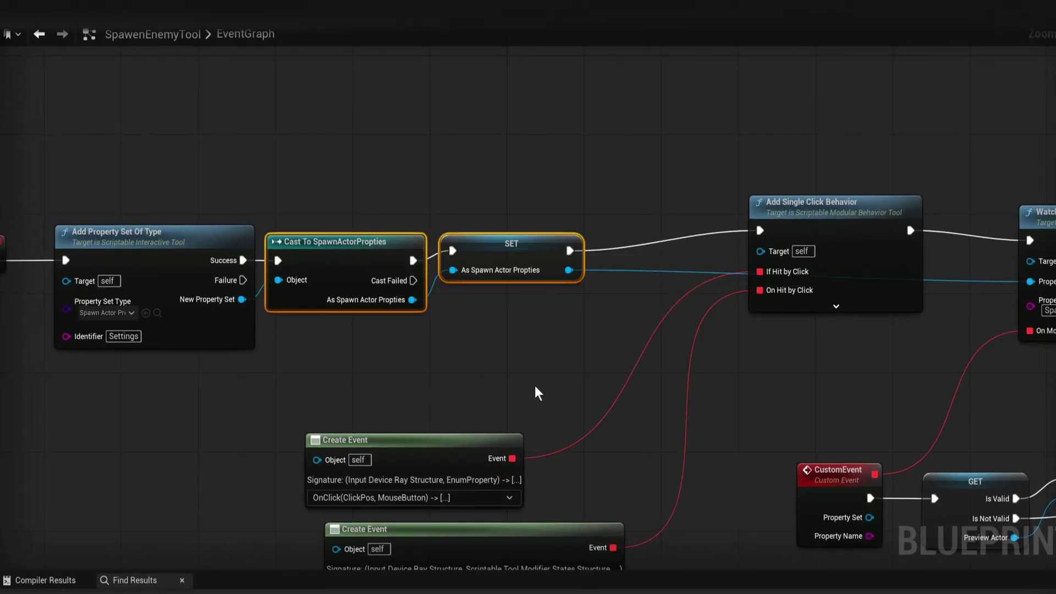
Select the property-set and hover behaviour nodes, then pan out to the SpawnActor section
ctrl+click(198, 322)
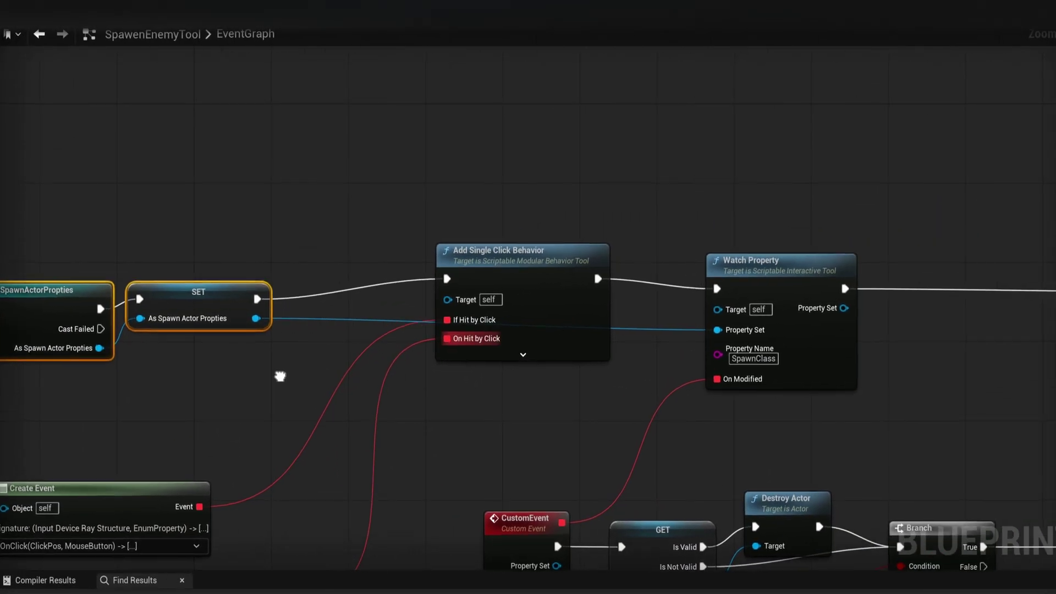
scroll(598, 339, down, 1)
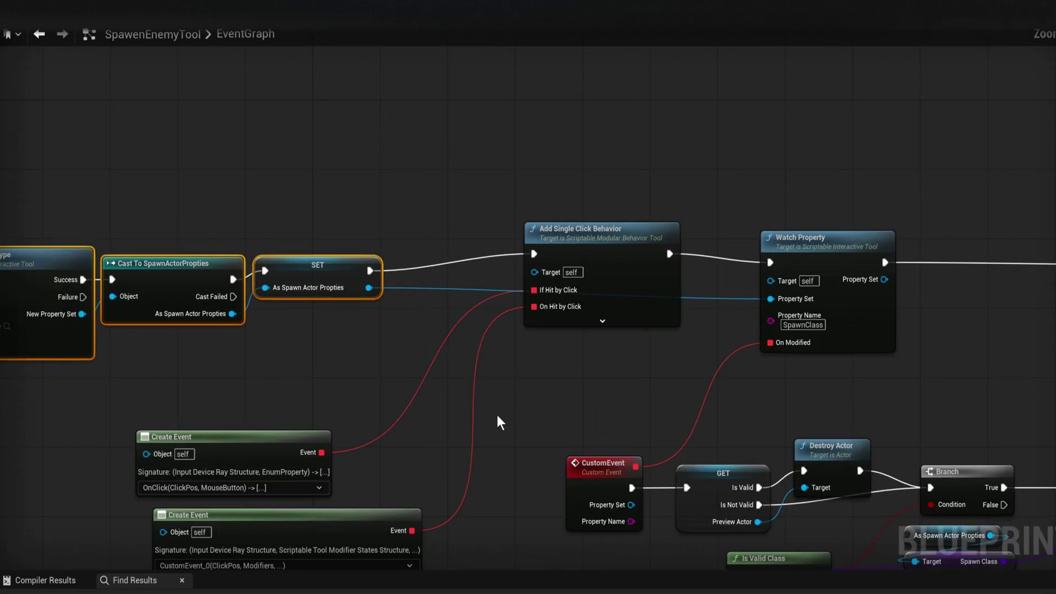
mouse_move(516, 376)
right_down()
mouse_move(283, 401)
mouse_move(149, 357)
right_up()
scroll(707, 439, up, 1)
drag(614, 411, 274, 279)
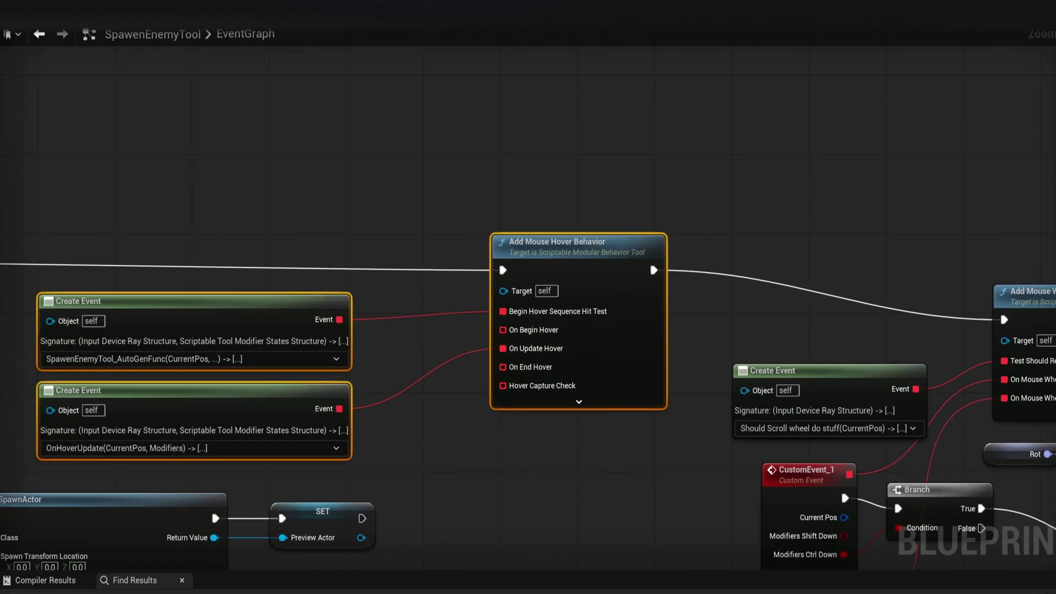
right_drag(453, 362, 436, 372)
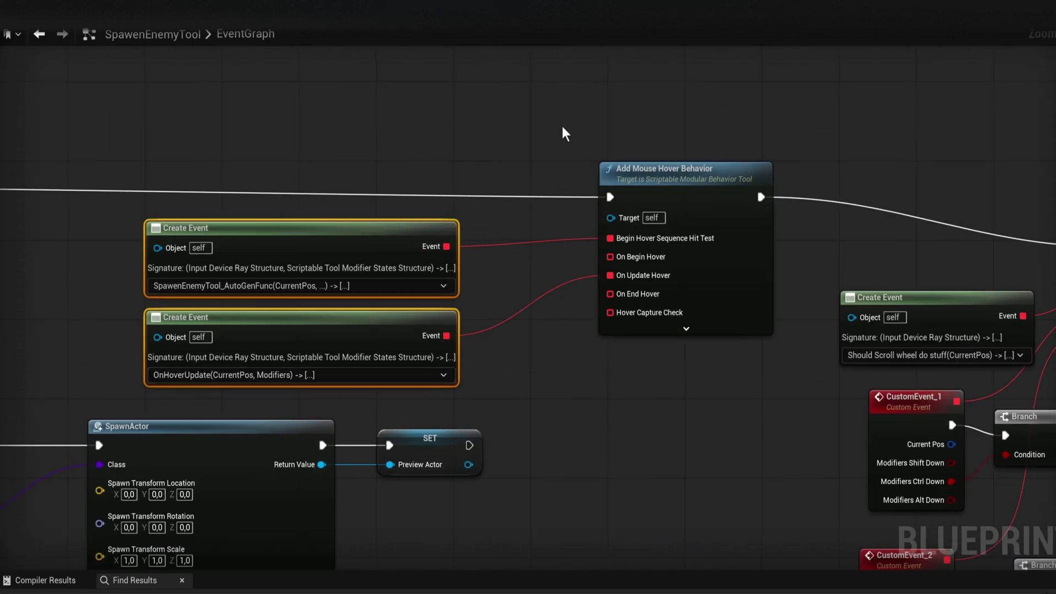
click(719, 249)
scroll(723, 356, down, 1)
mouse_move(723, 355)
right_down()
mouse_move(581, 405)
mouse_move(284, 385)
mouse_move(951, 424)
mouse_move(876, 461)
right_up()
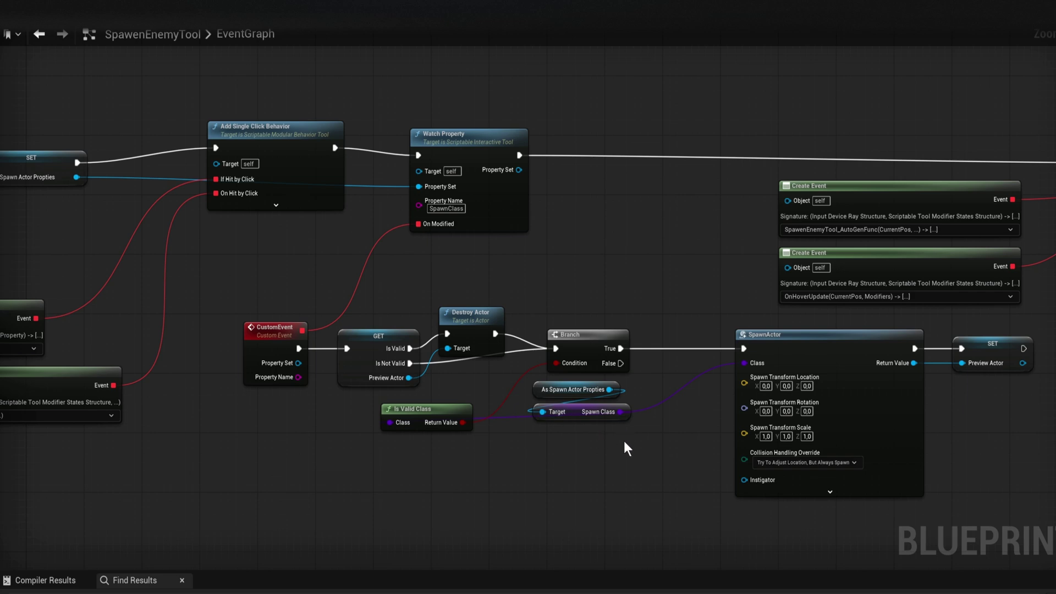
scroll(625, 441, down, 1)
mouse_move(624, 441)
right_down()
mouse_move(394, 330)
mouse_move(589, 330)
right_up()
scroll(526, 371, down, 2)
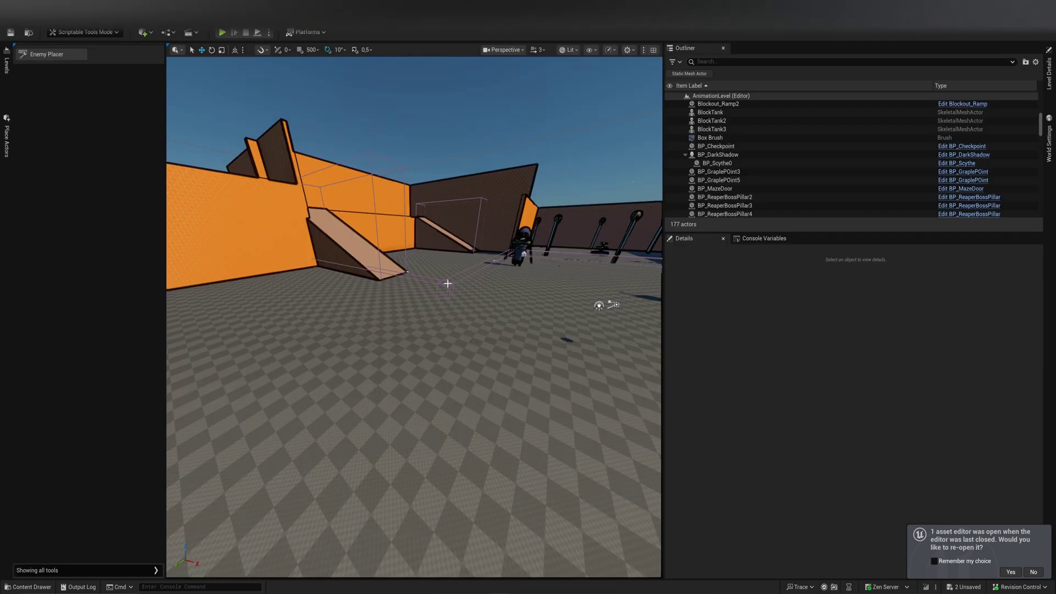
Orbit the viewport to look across the arena at the placed enemies
right_drag(447, 283, 479, 272)
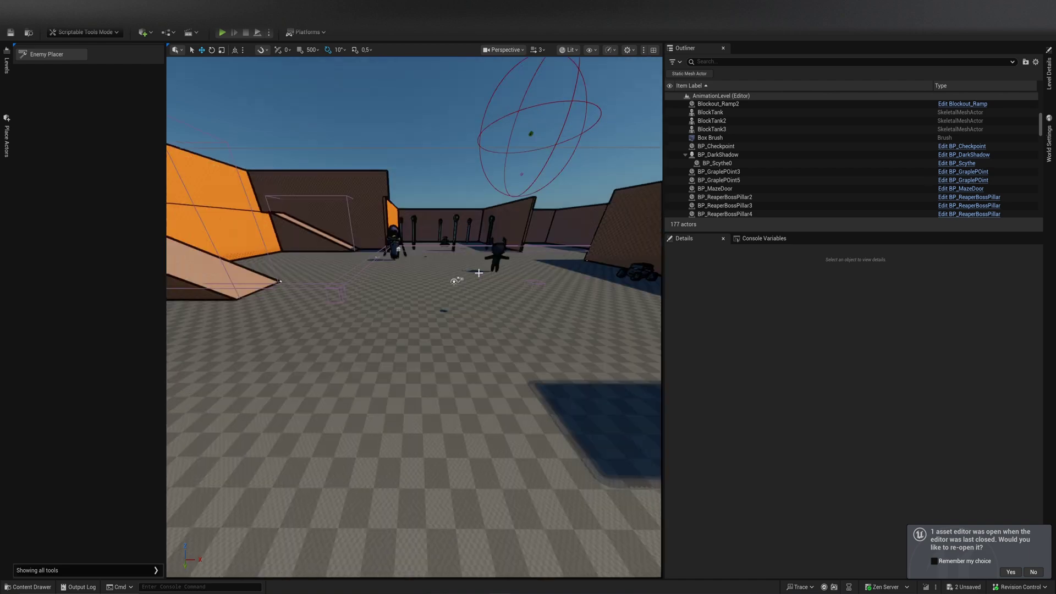